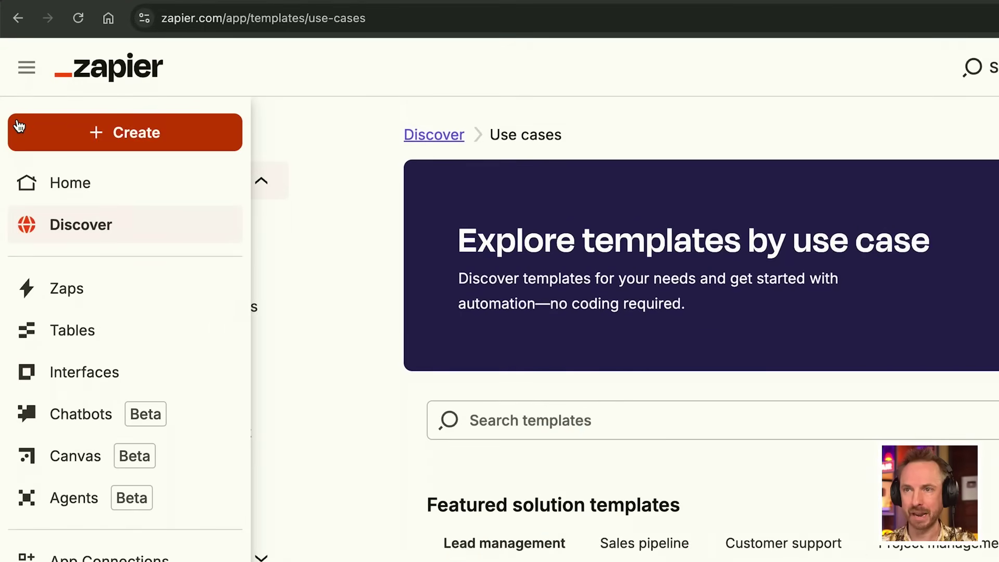
# - Create a new Zap with a Schedule by Zapier trigger that runs every hour, and test the trigger
pyautogui.click(15, 127)
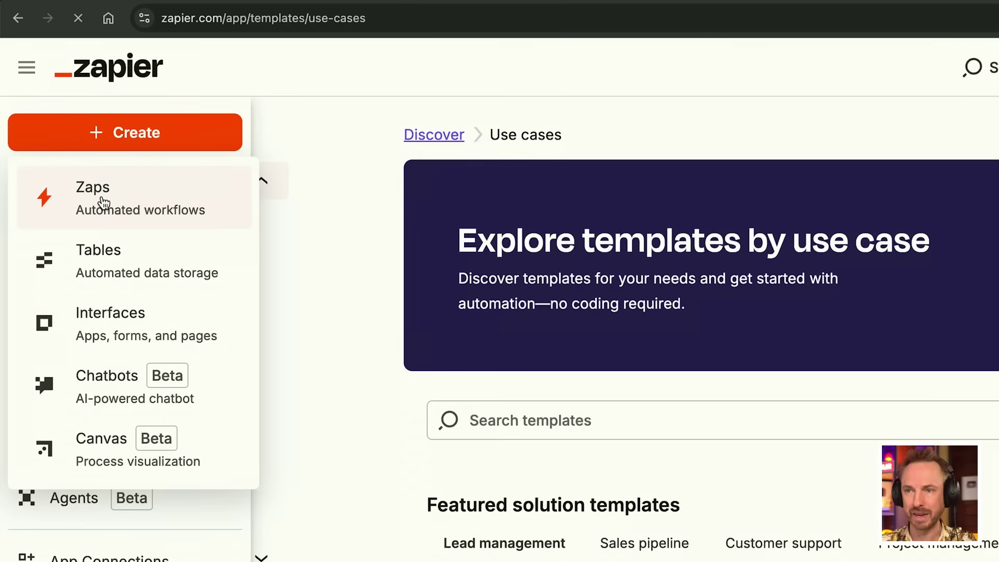
pyautogui.click(104, 203)
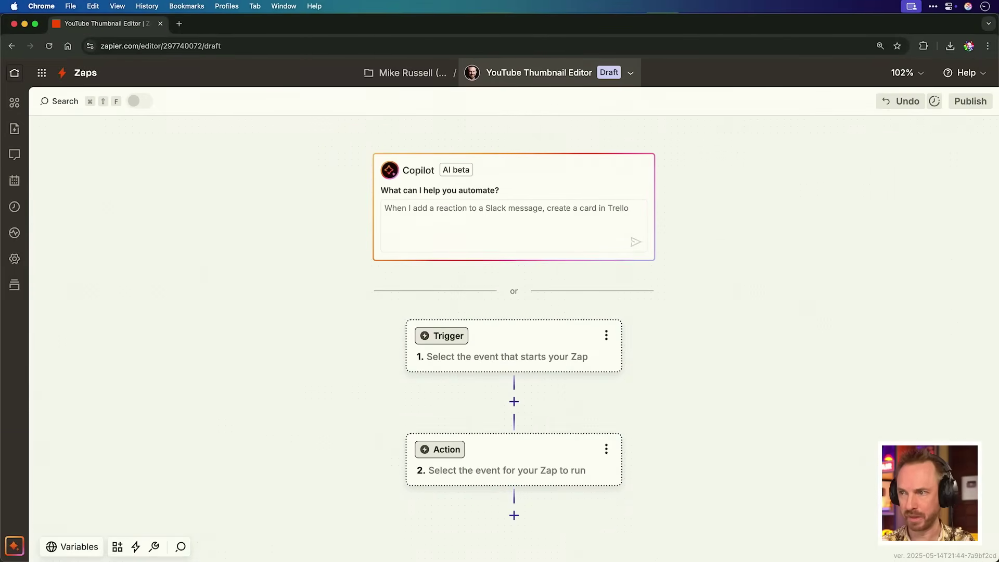
pyautogui.click(581, 336)
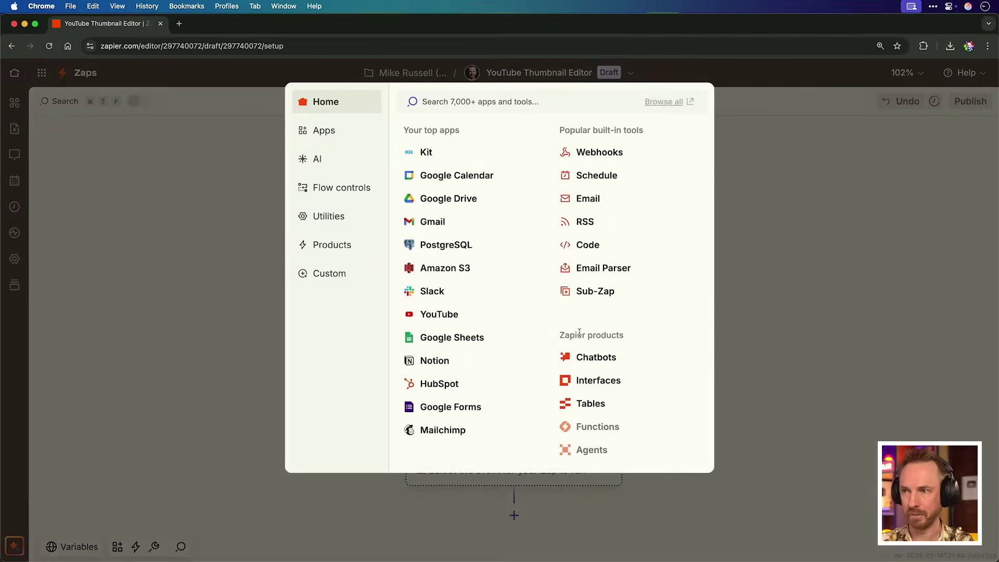
pyautogui.click(593, 174)
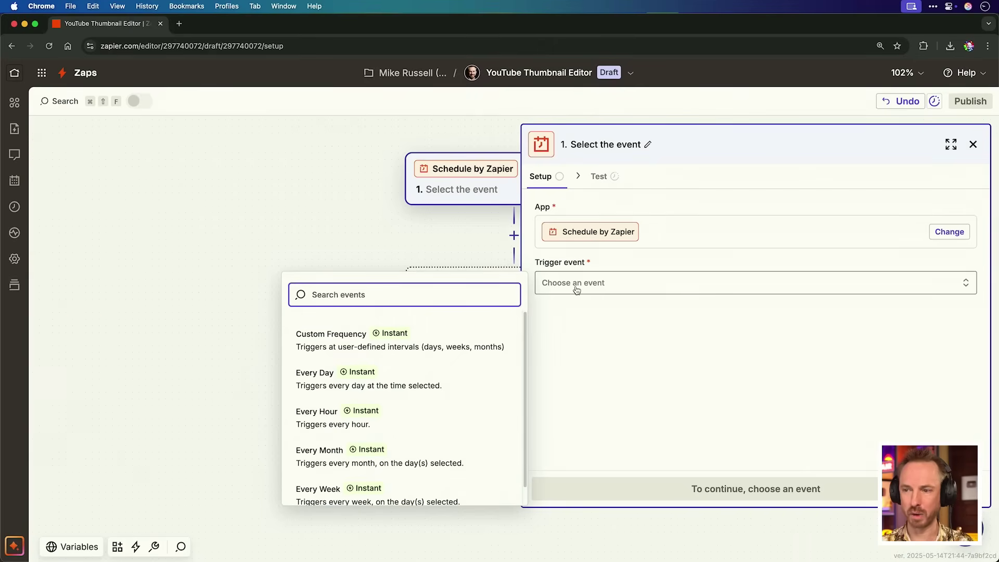
pyautogui.click(336, 432)
pyautogui.click(586, 484)
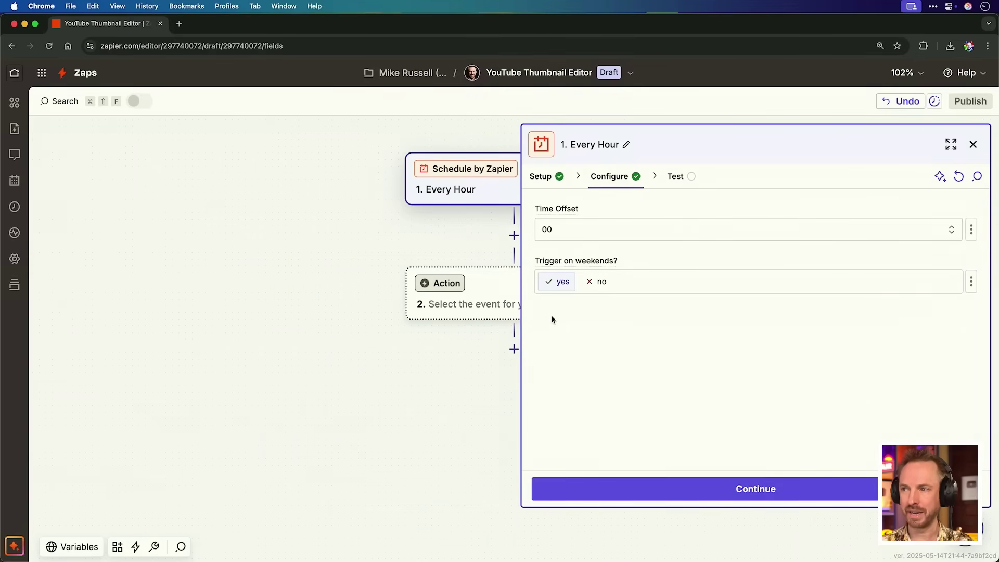
pyautogui.click(575, 487)
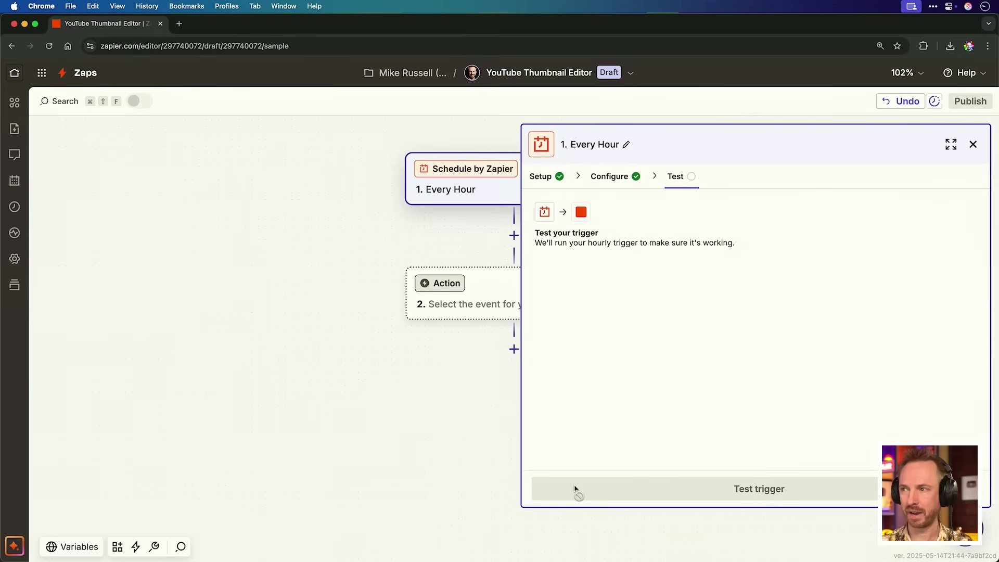
pyautogui.click(576, 490)
# - Set the Zap's second step to Storage by Zapier with the Get All Values event, and test it
pyautogui.write('stor')
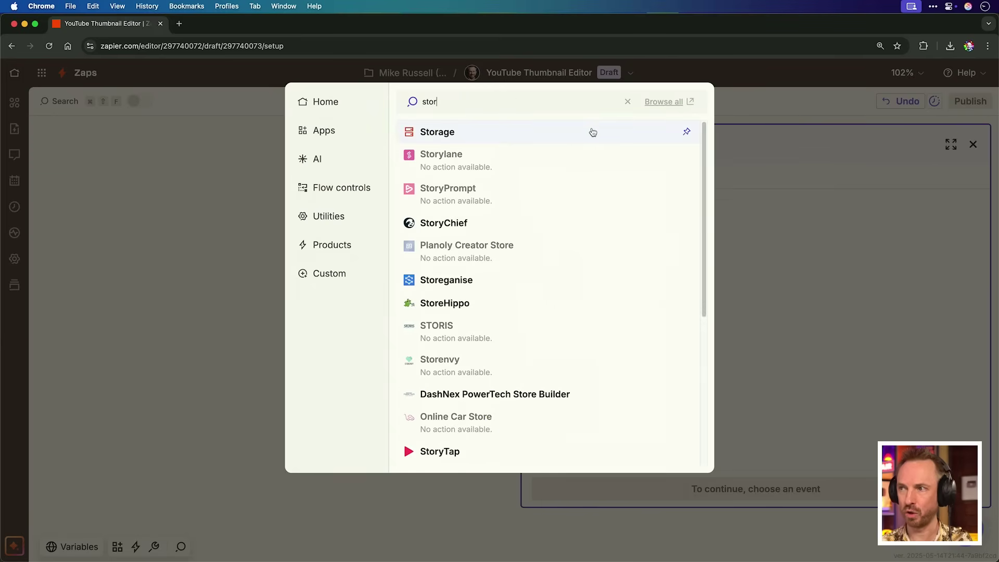
pyautogui.click(592, 132)
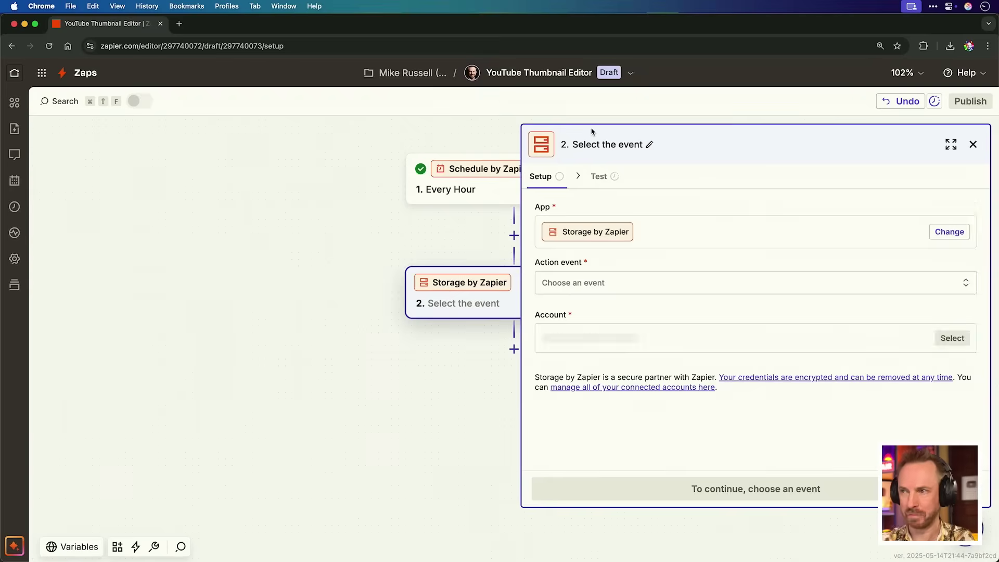
pyautogui.click(669, 284)
pyautogui.scroll(-8, 426, 391)
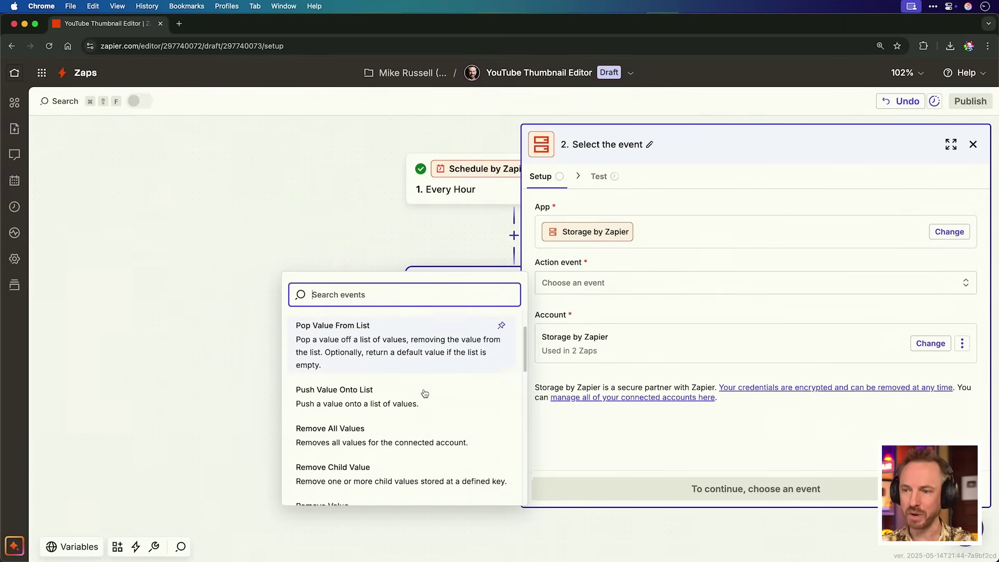
pyautogui.scroll(-2, 422, 398)
pyautogui.click(371, 451)
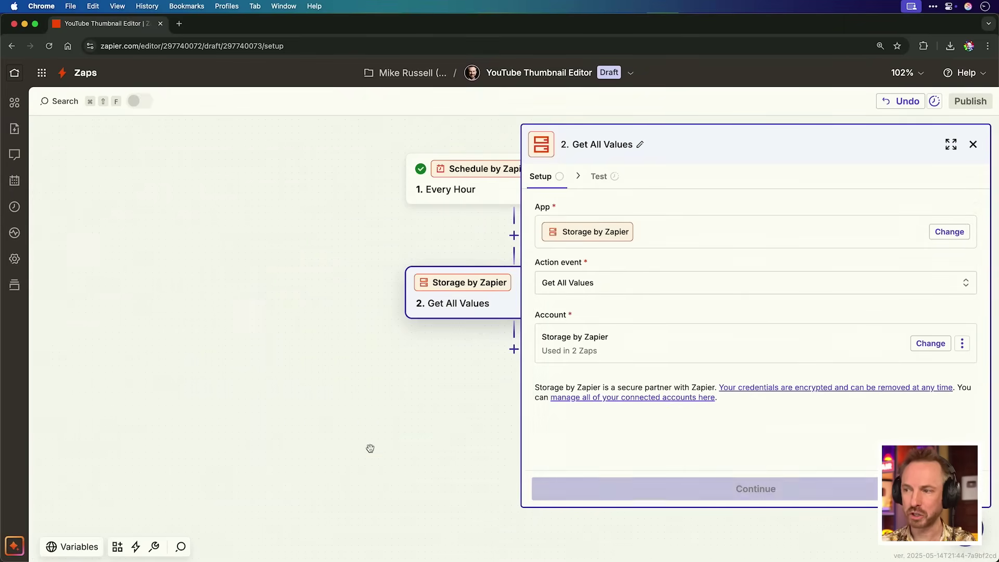
pyautogui.click(581, 501)
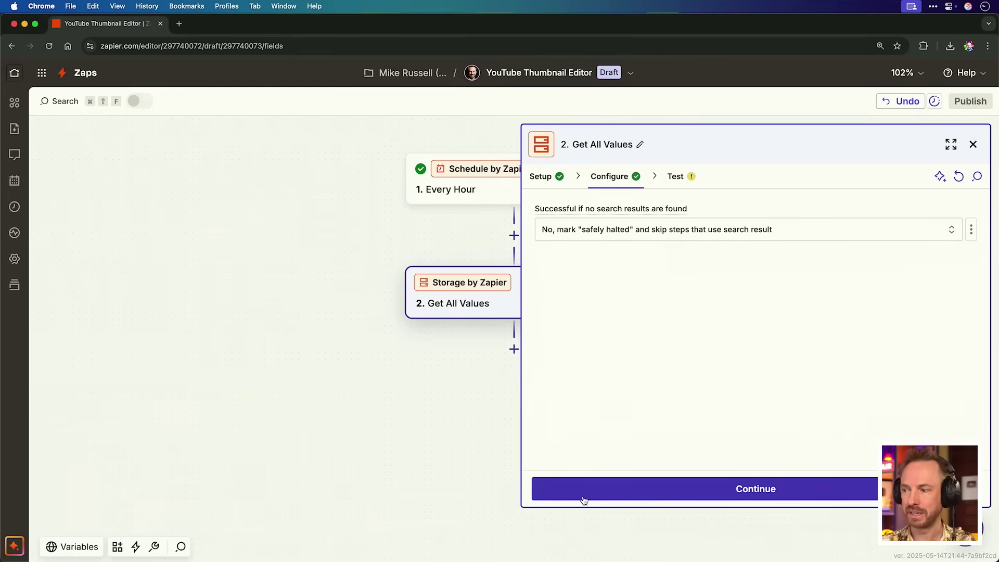
pyautogui.click(582, 500)
pyautogui.click(588, 493)
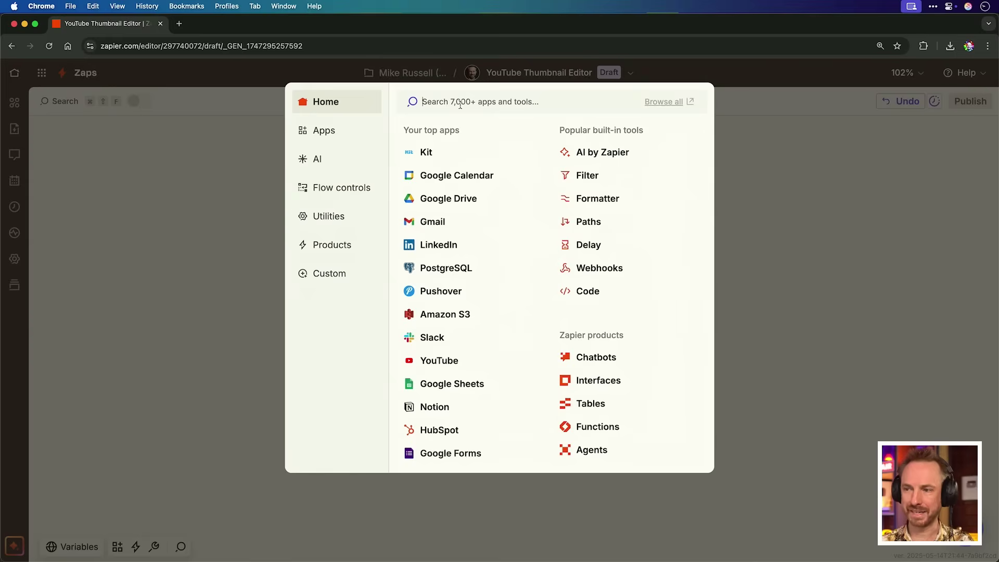
# - Add a YouTube action with the API Request (Beta) event and select the YouTube account for it
pyautogui.click(433, 359)
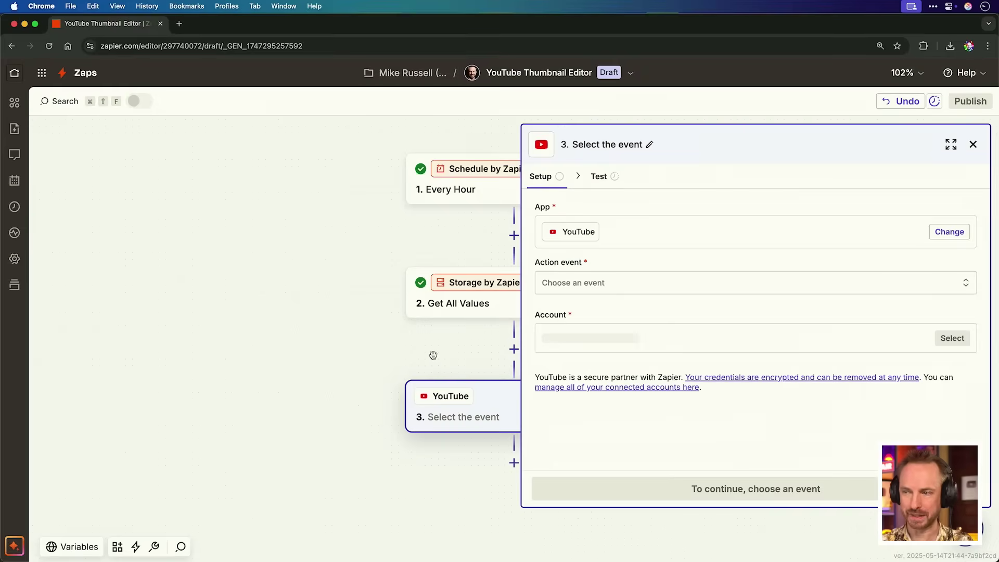
pyautogui.click(572, 289)
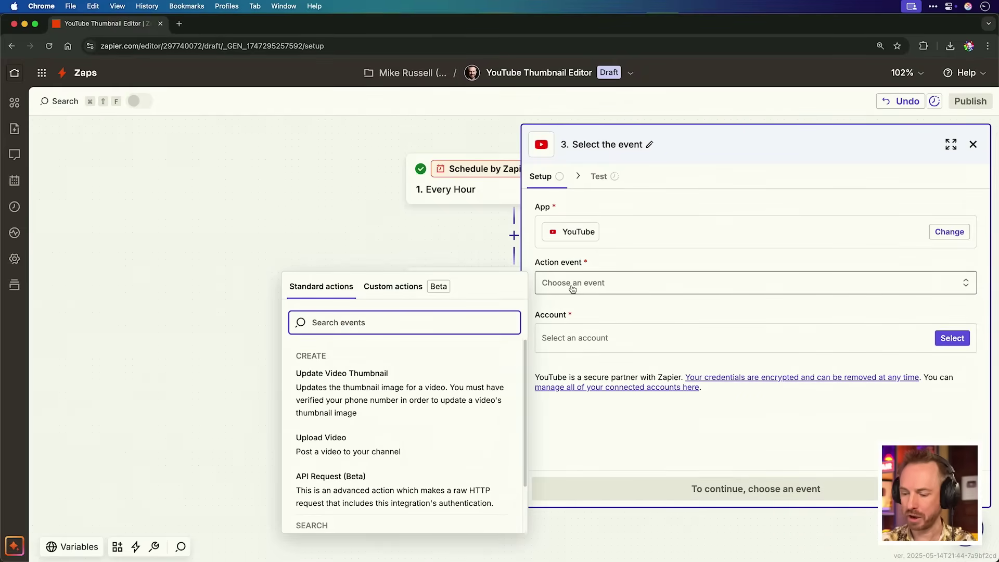
pyautogui.write('api')
pyautogui.click(475, 390)
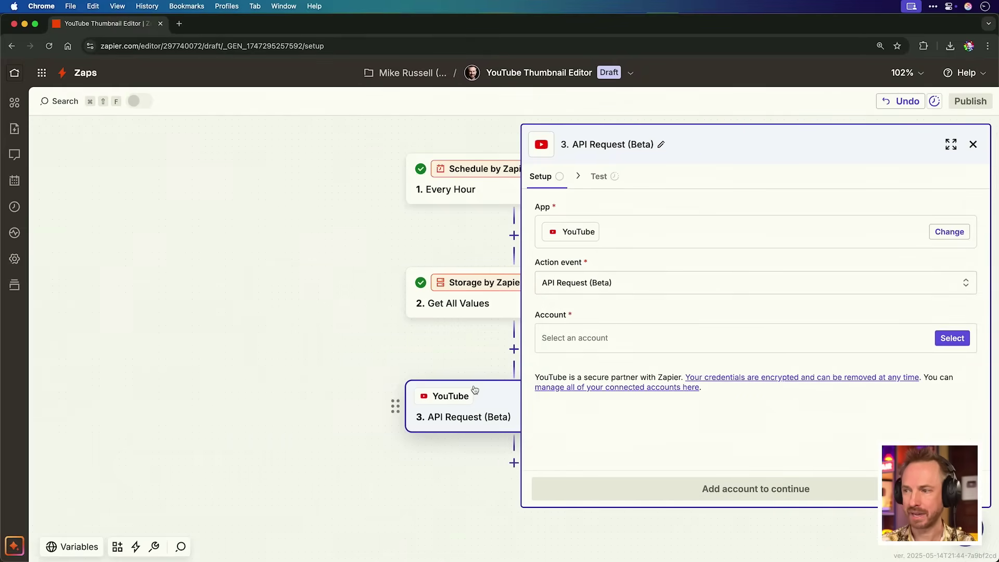
pyautogui.click(352, 416)
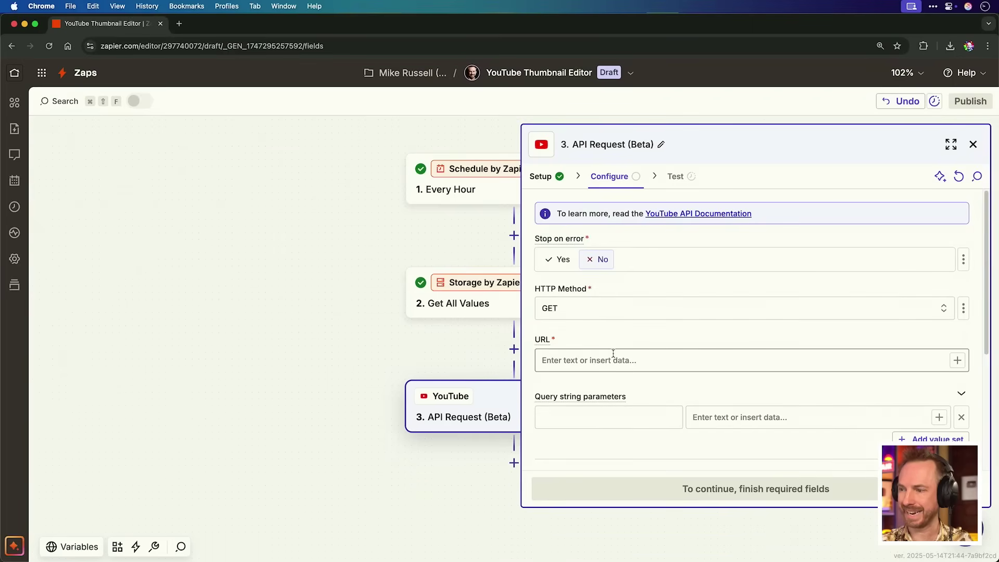
pyautogui.click(613, 353)
pyautogui.write('https://www.googleapis.com/youtube/v3/videos')
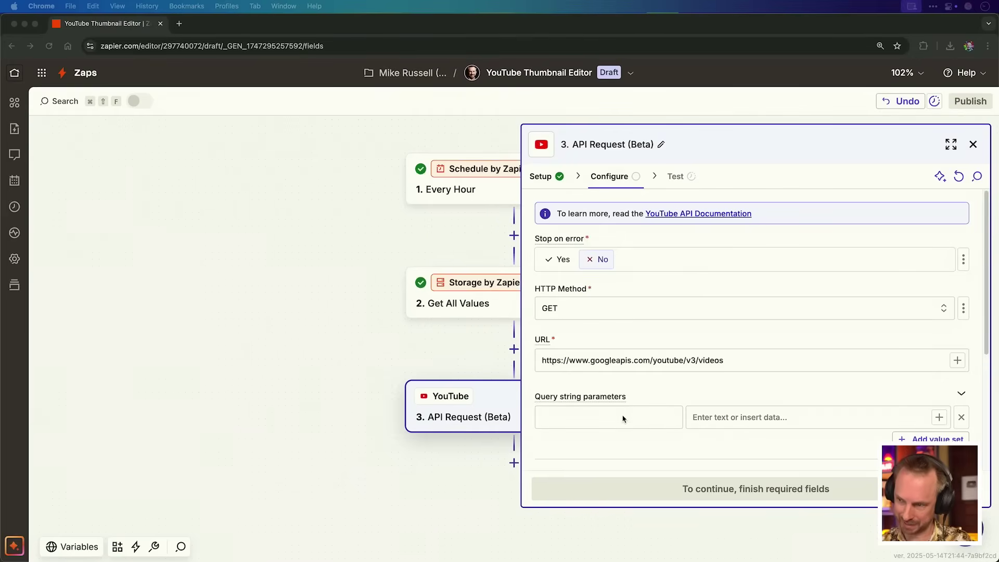
pyautogui.click(618, 416)
pyautogui.write('id')
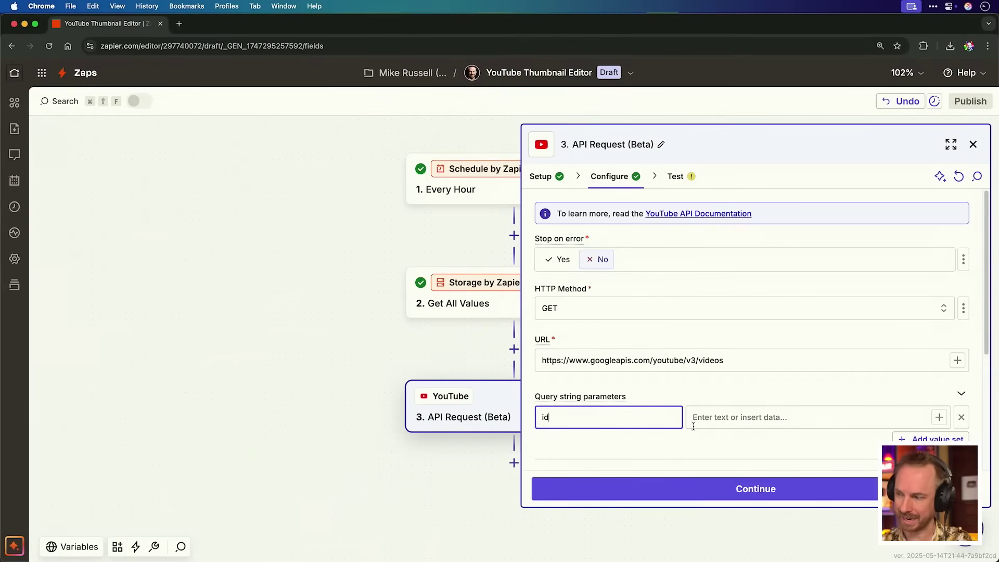
pyautogui.click(931, 439)
pyautogui.write('part')
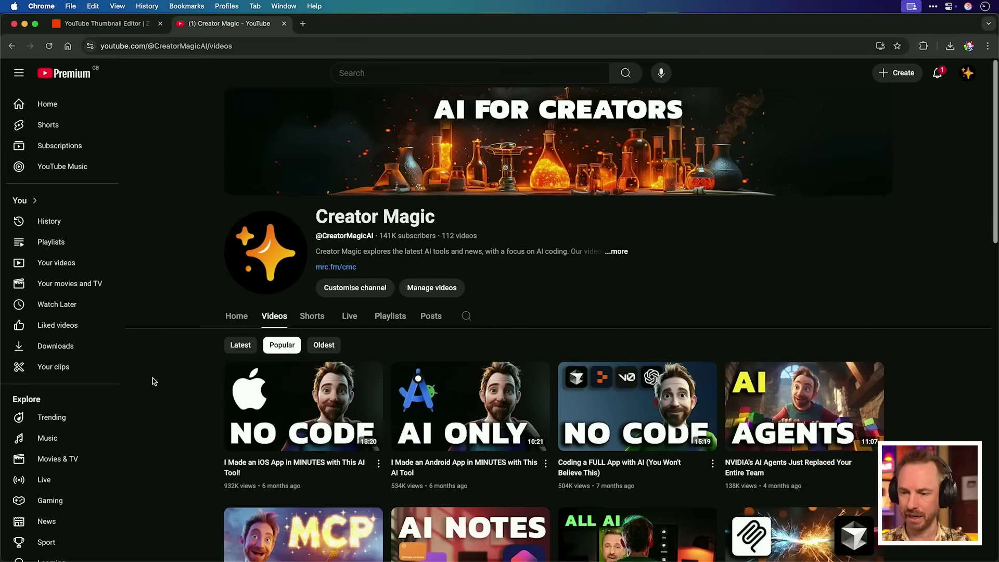
# - Copy the link of the channel's first popular video into the id parameter and trim it to the video ID
pyautogui.rightClick(274, 379)
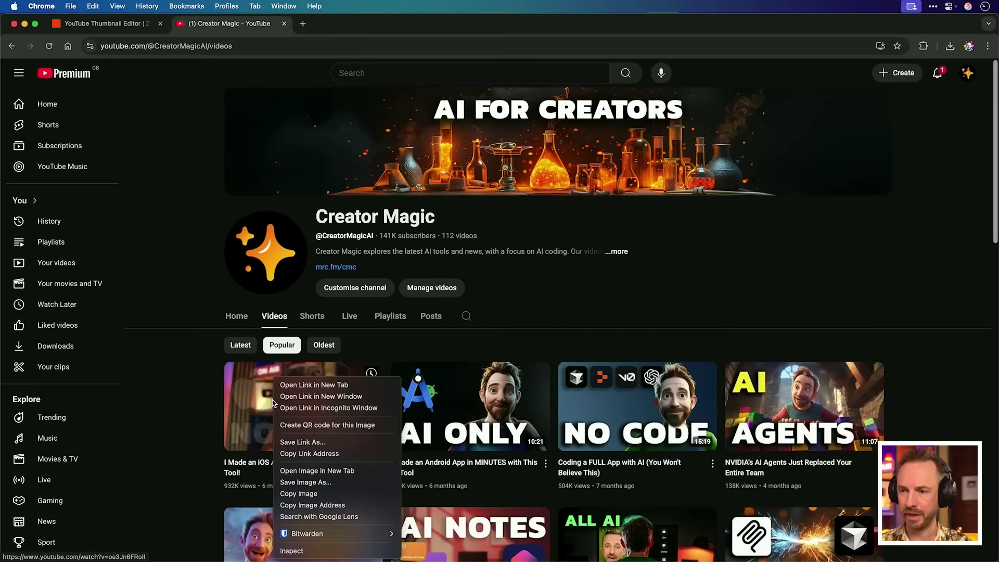
pyautogui.click(290, 454)
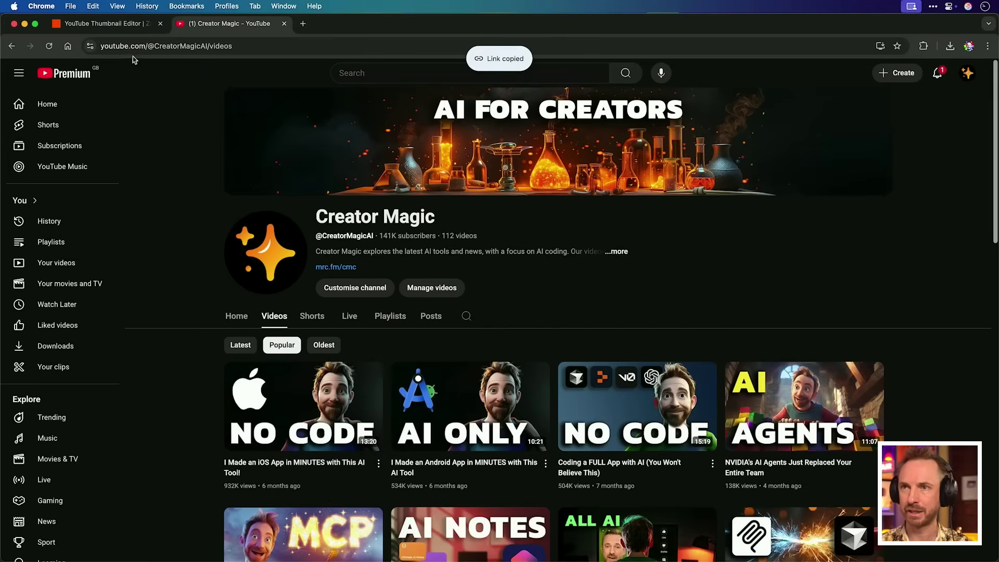
pyautogui.click(124, 33)
pyautogui.click(723, 417)
pyautogui.press('super+v')
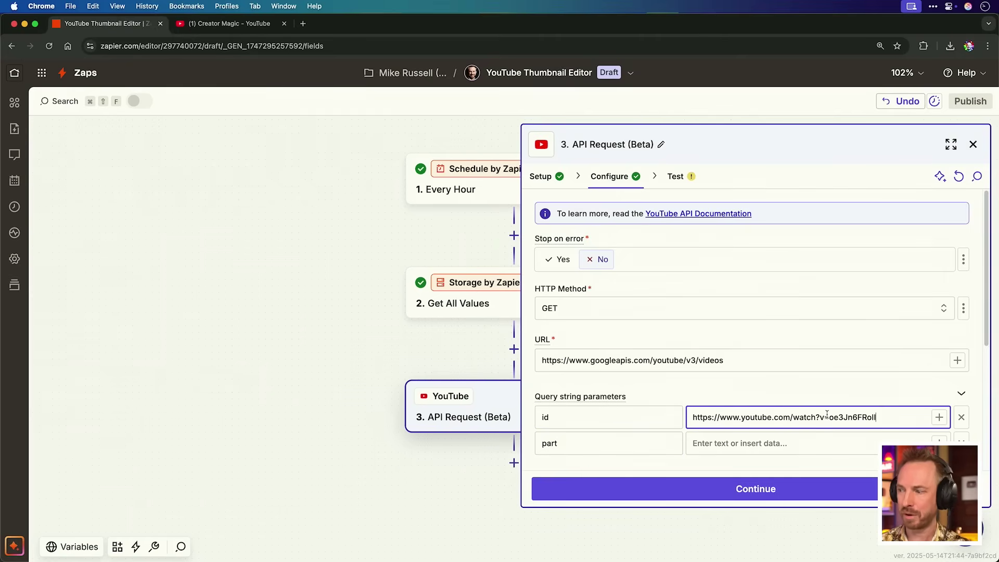
pyautogui.moveTo(828, 417); pyautogui.dragTo(713, 417)
pyautogui.press('BackSpace')
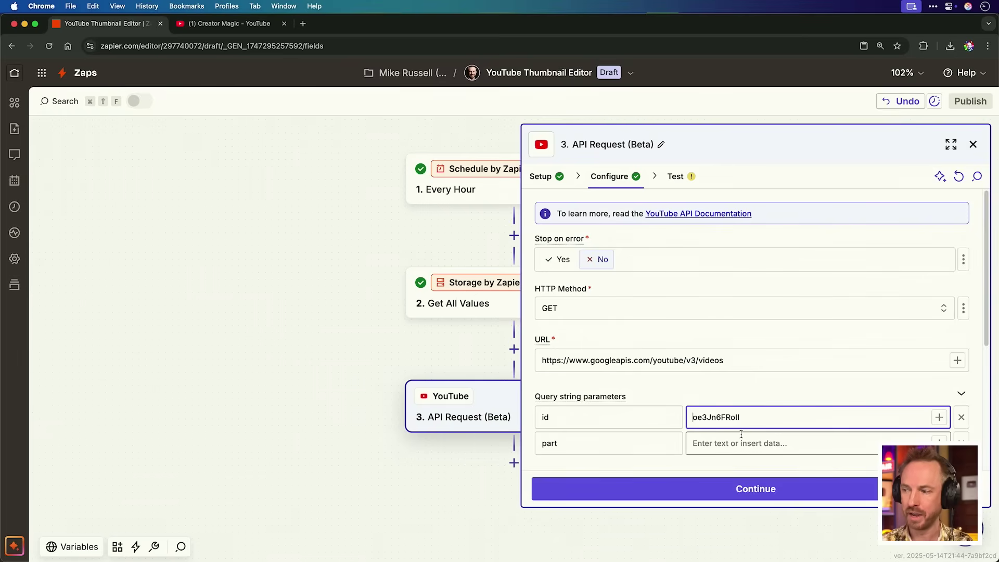
# - Set the part parameter to statistics, then test the YouTube API request and review its returned data
pyautogui.click(741, 434)
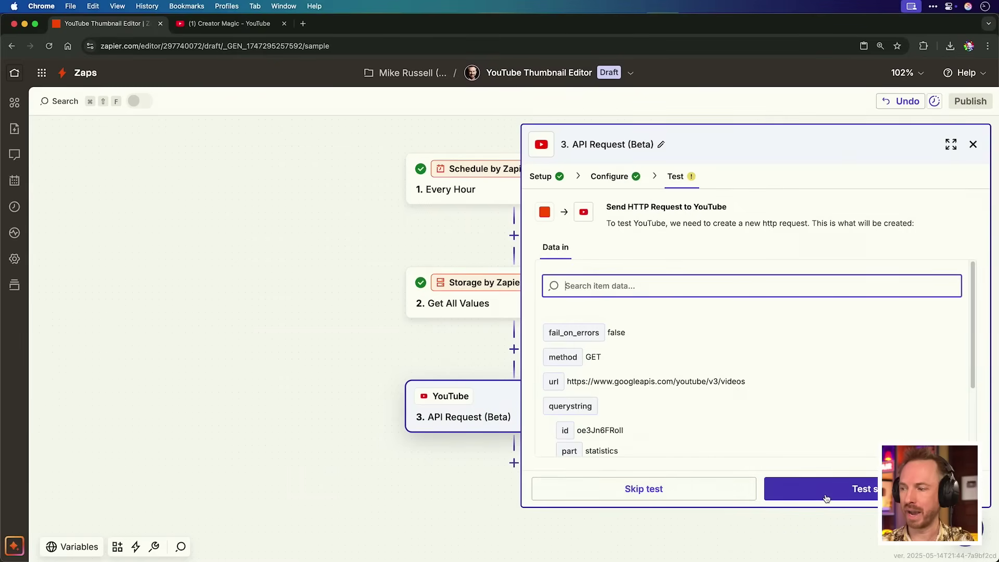
pyautogui.click(826, 492)
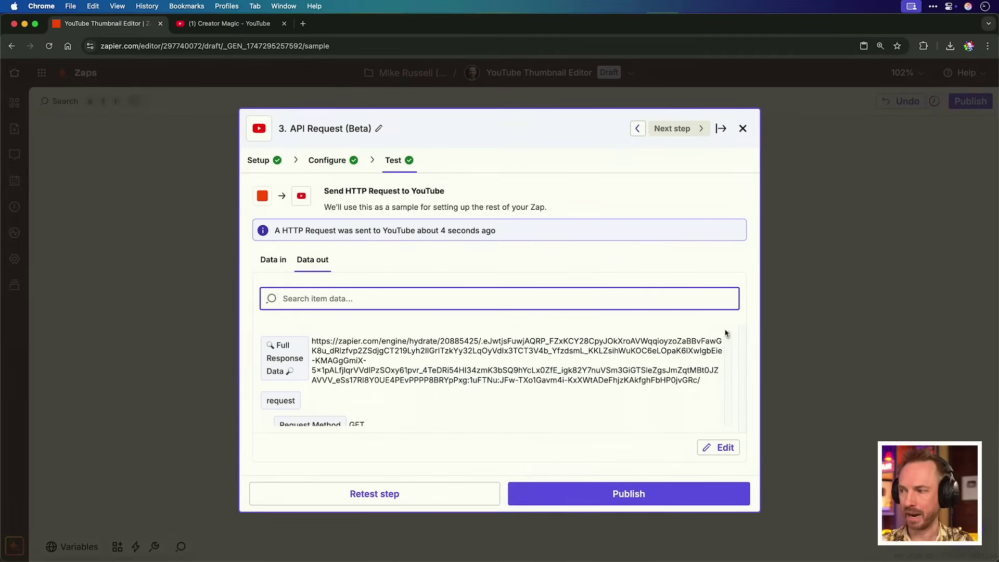
pyautogui.moveTo(727, 338); pyautogui.dragTo(723, 418)
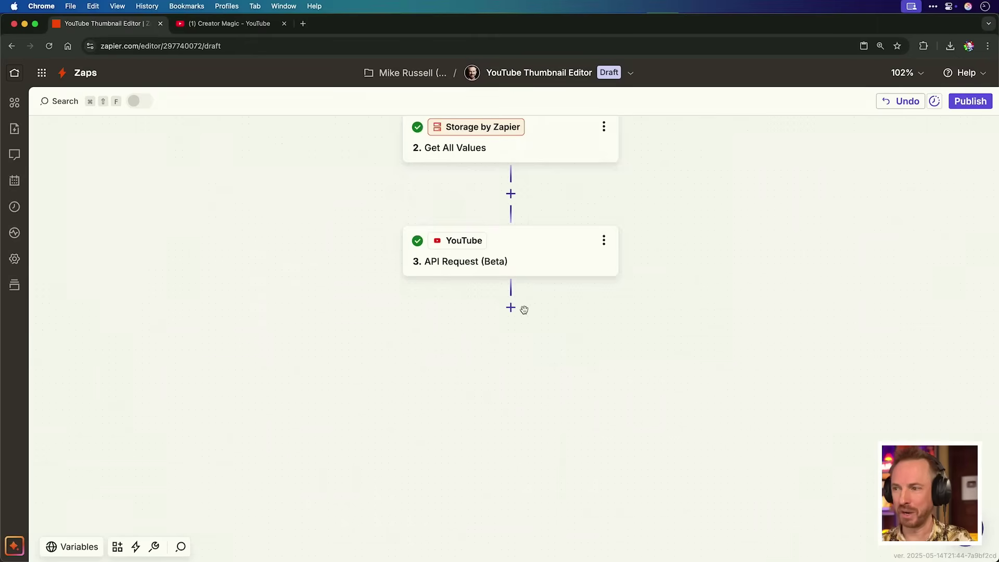
# - Add a Formatter by Zapier step with the Numbers event, using the Perform Math Operation transform set to Subtract
pyautogui.click(511, 308)
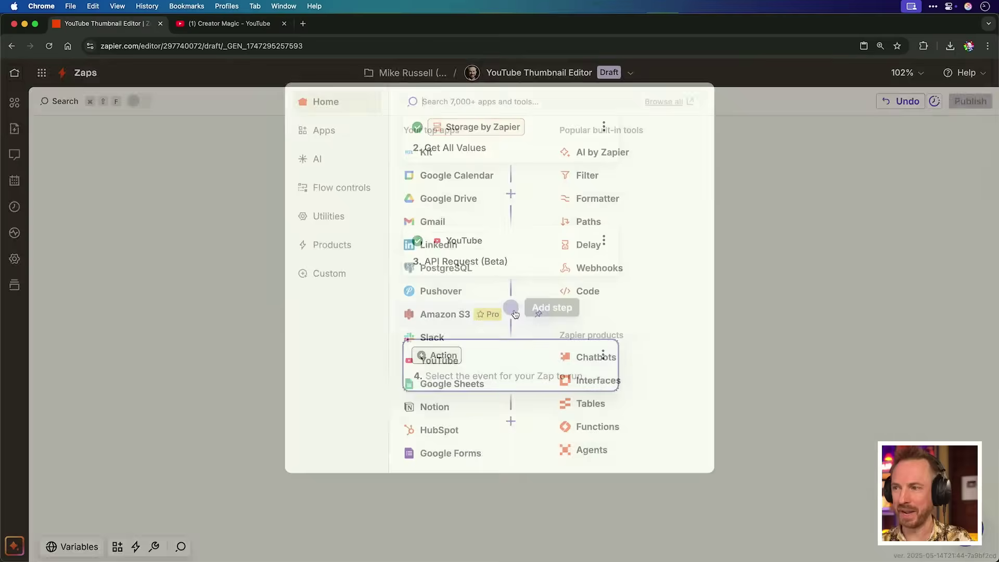
pyautogui.click(598, 200)
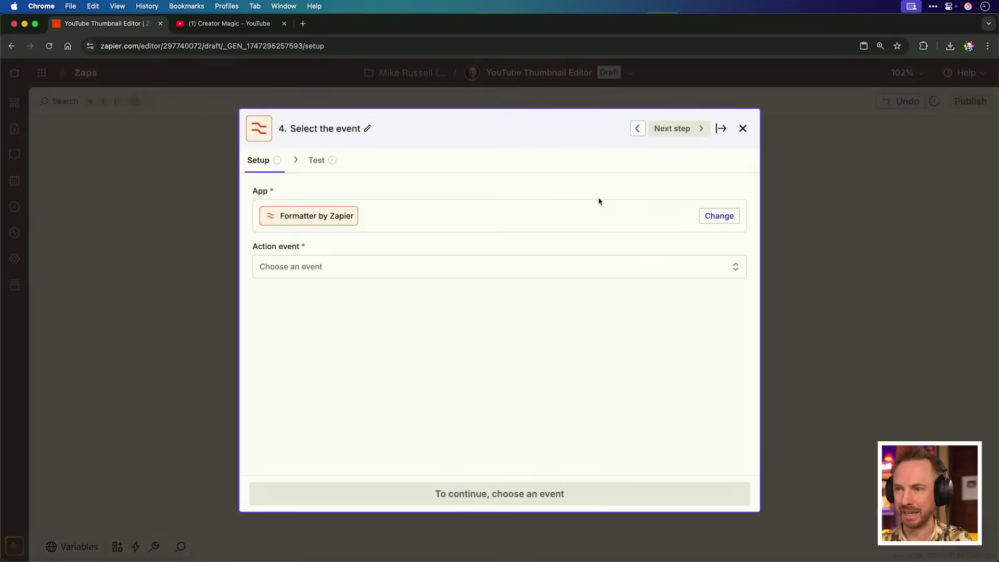
pyautogui.click(399, 268)
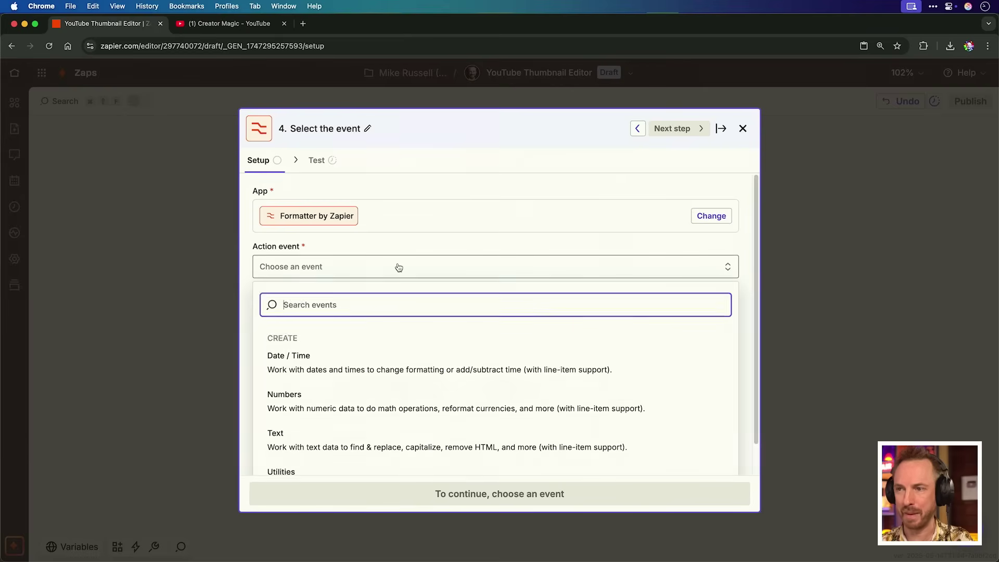
pyautogui.click(328, 396)
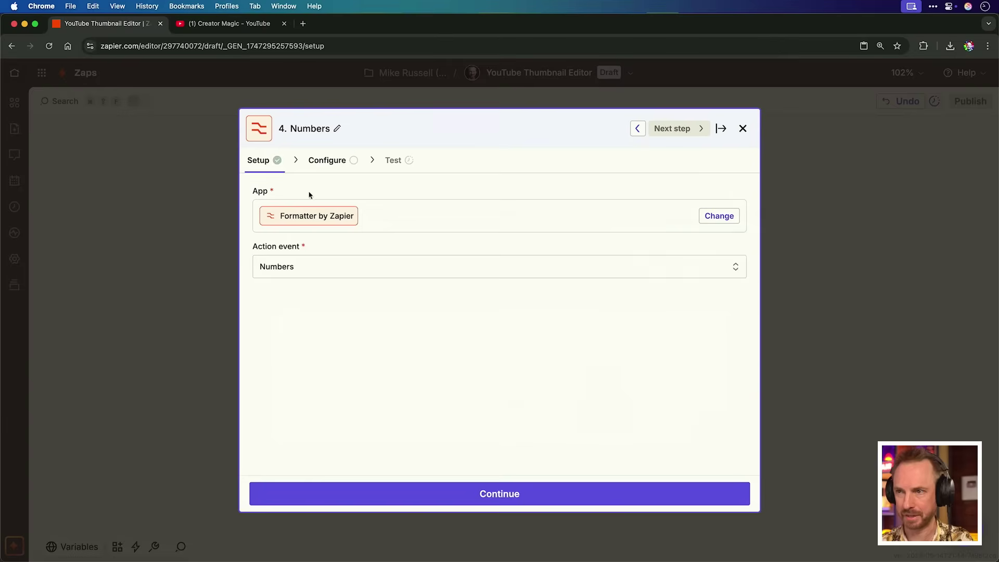
pyautogui.click(417, 212)
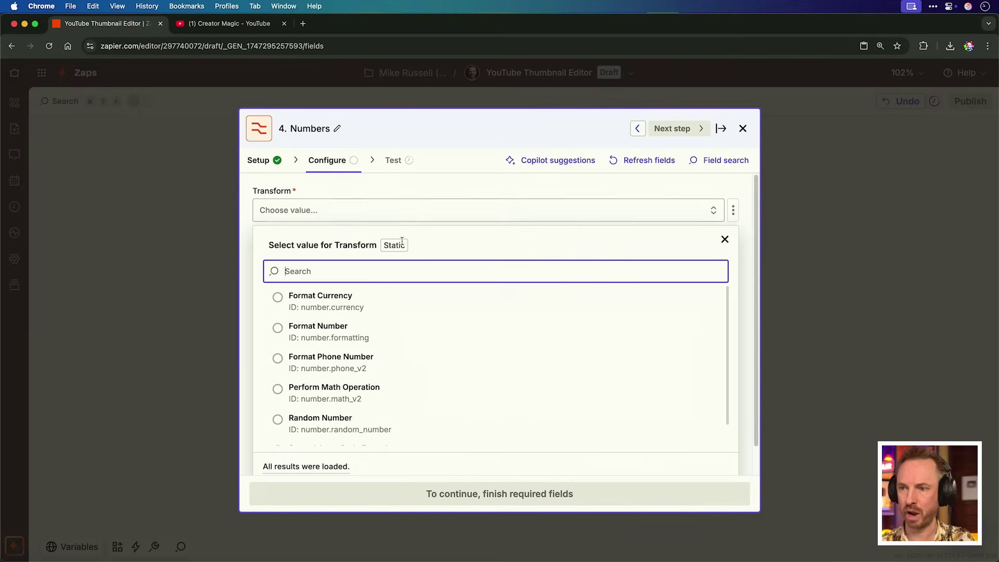
pyautogui.click(378, 390)
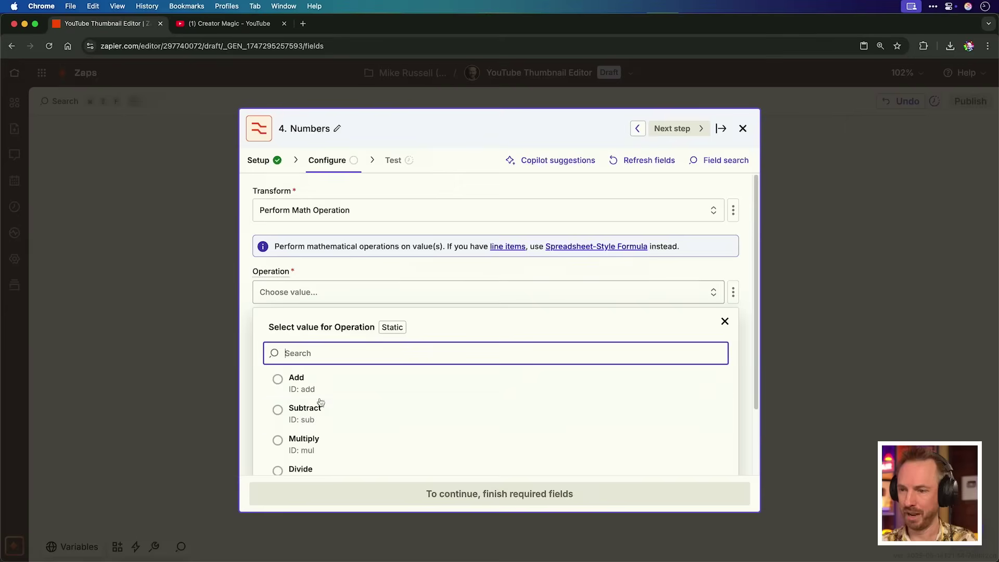
pyautogui.click(318, 408)
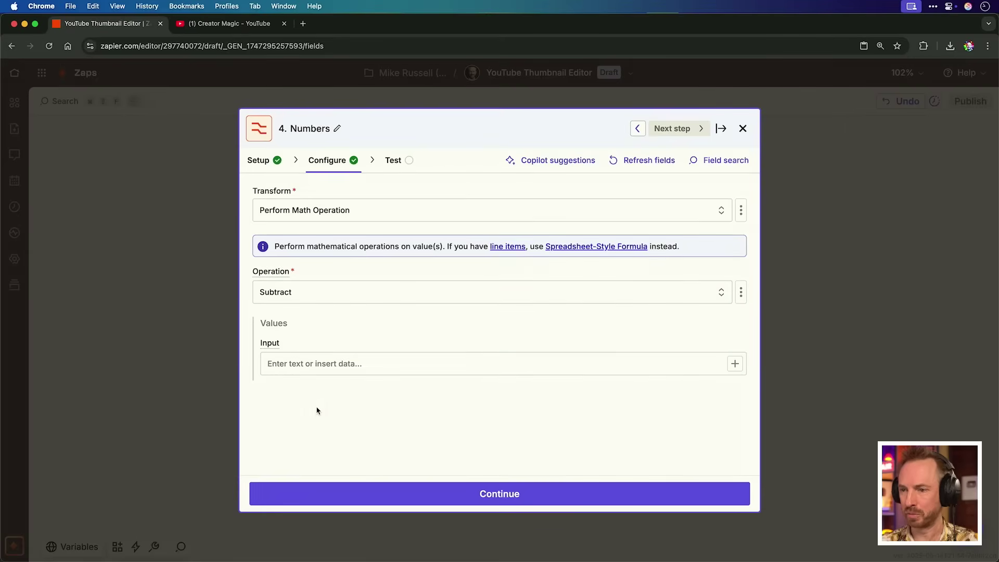
# - Insert Response Data Items Statistics View Count from the YouTube API request as the first input value of the subtraction
pyautogui.click(326, 363)
pyautogui.write('/')
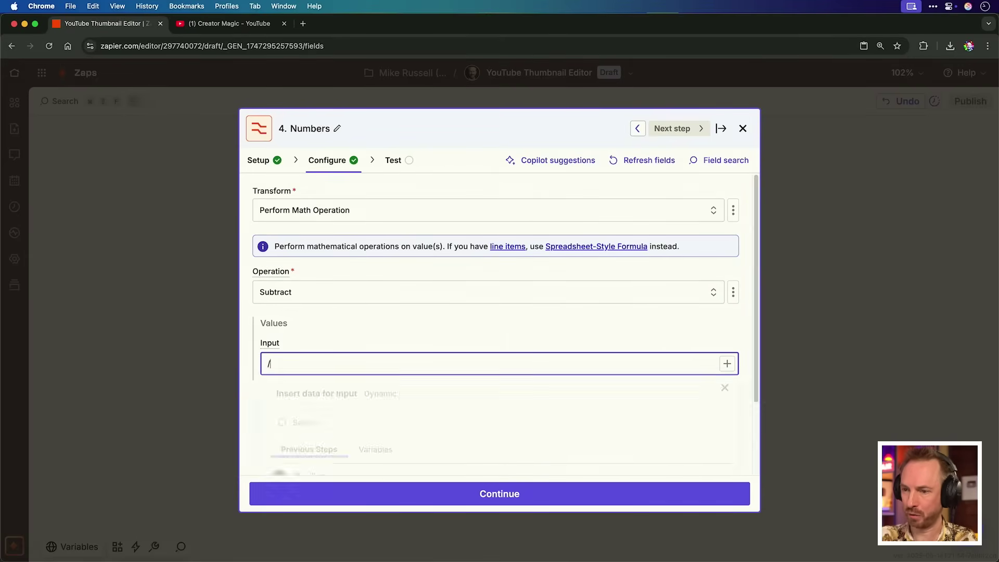
pyautogui.scroll(-3, 341, 351)
pyautogui.click(348, 456)
pyautogui.scroll(-5, 468, 364)
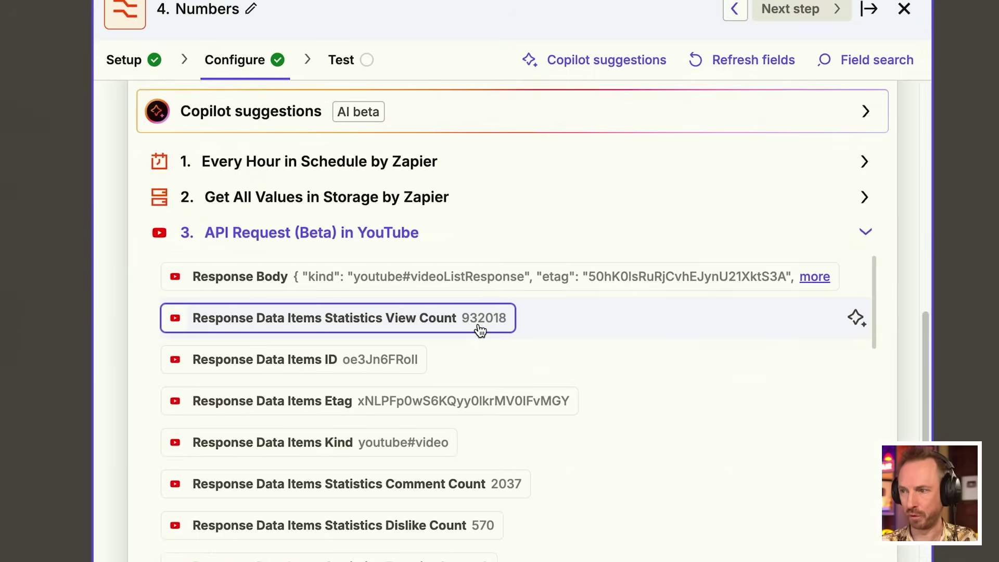
pyautogui.click(480, 329)
# - Add the stored Views from the Get All Values step as the second input value and continue past the Numbers configuration
pyautogui.click(728, 365)
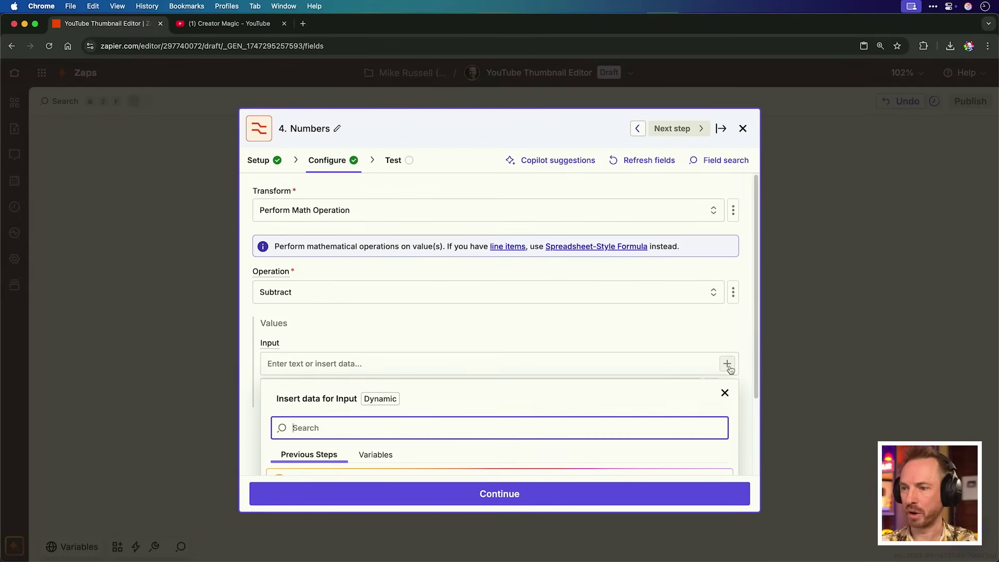
pyautogui.scroll(-2, 572, 374)
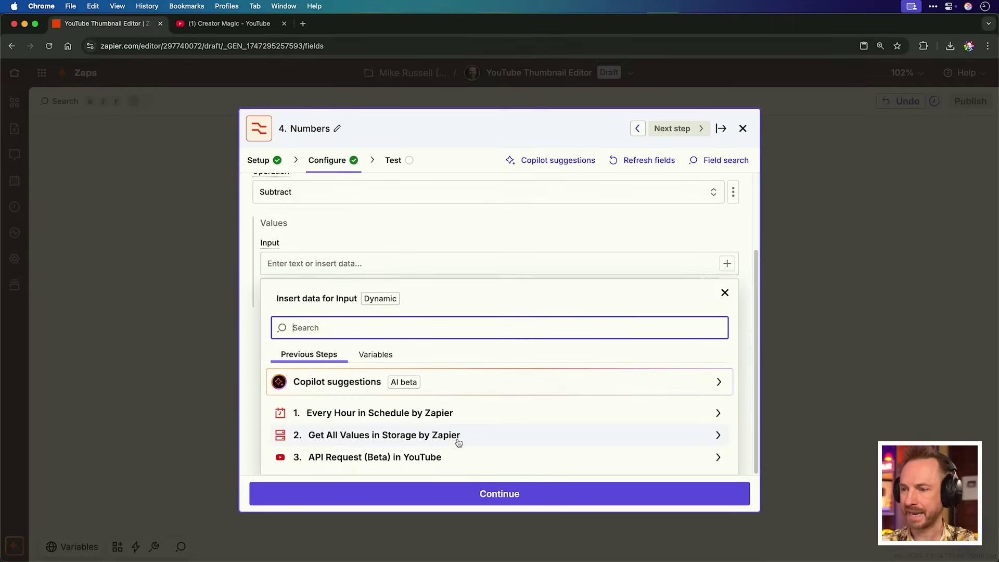
pyautogui.click(458, 435)
pyautogui.scroll(-2, 387, 391)
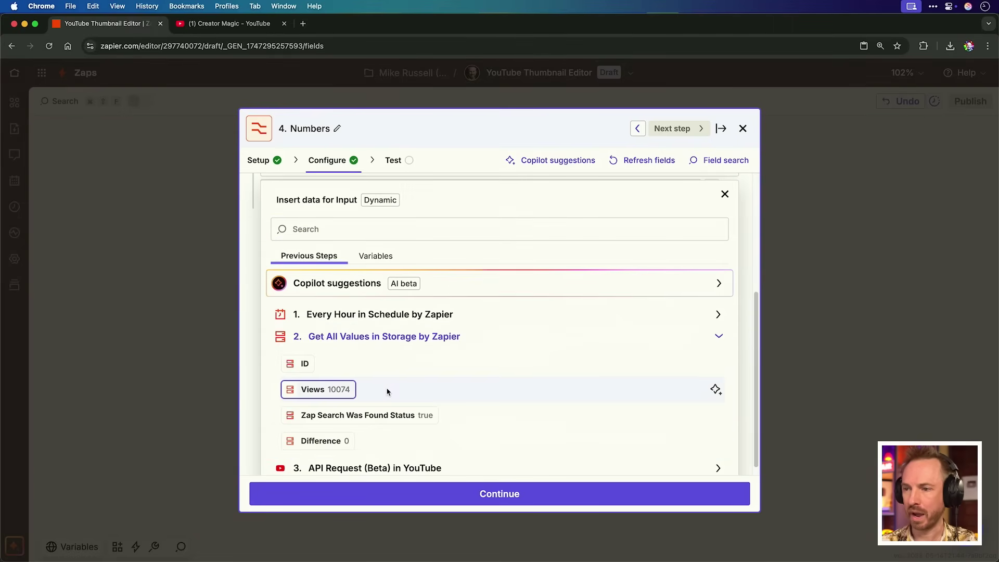
pyautogui.click(351, 390)
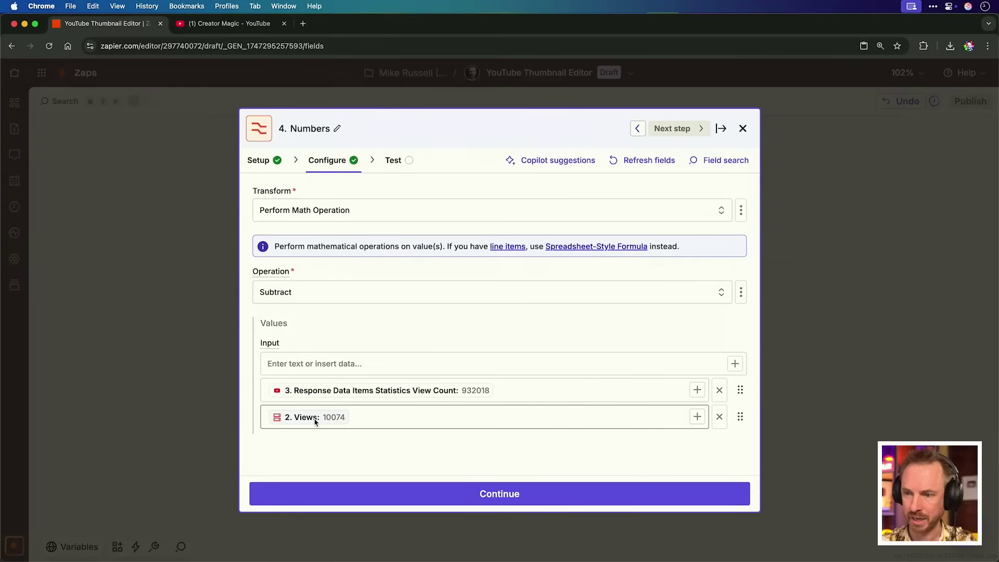
pyautogui.click(470, 492)
# - Add a Storage by Zapier action with the Set Multiple Values event after the Numbers step
pyautogui.click(509, 317)
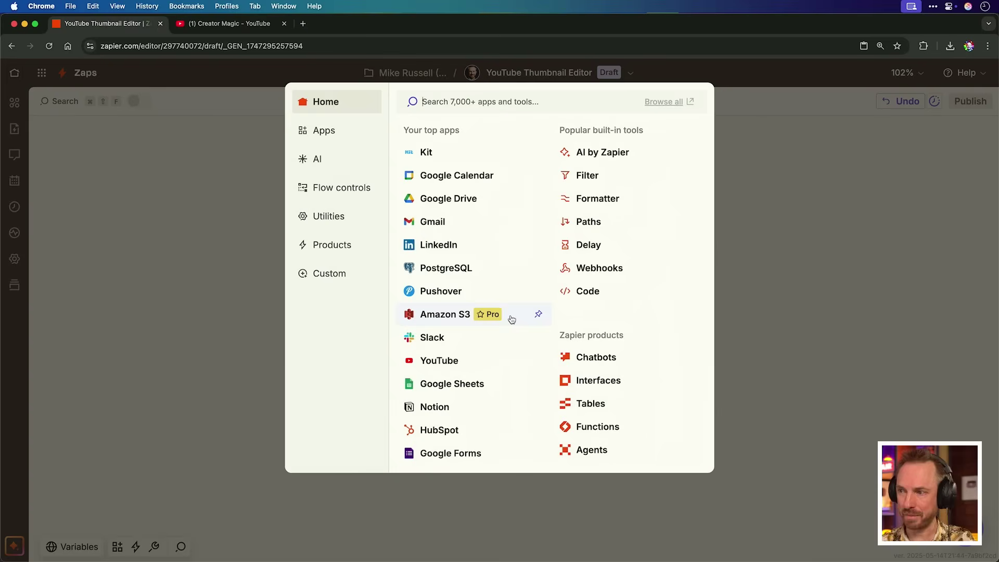
pyautogui.write('store')
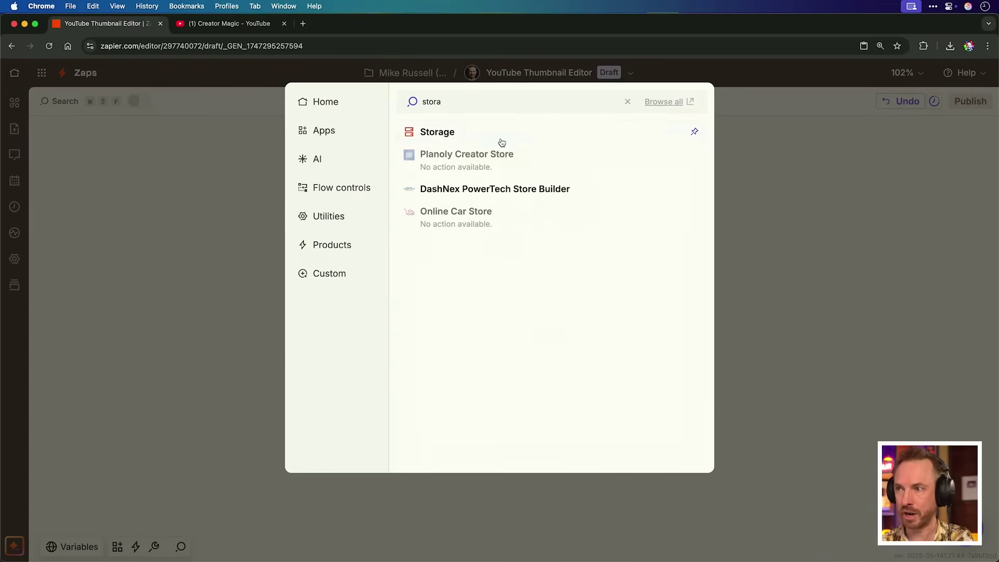
pyautogui.click(500, 136)
pyautogui.click(371, 277)
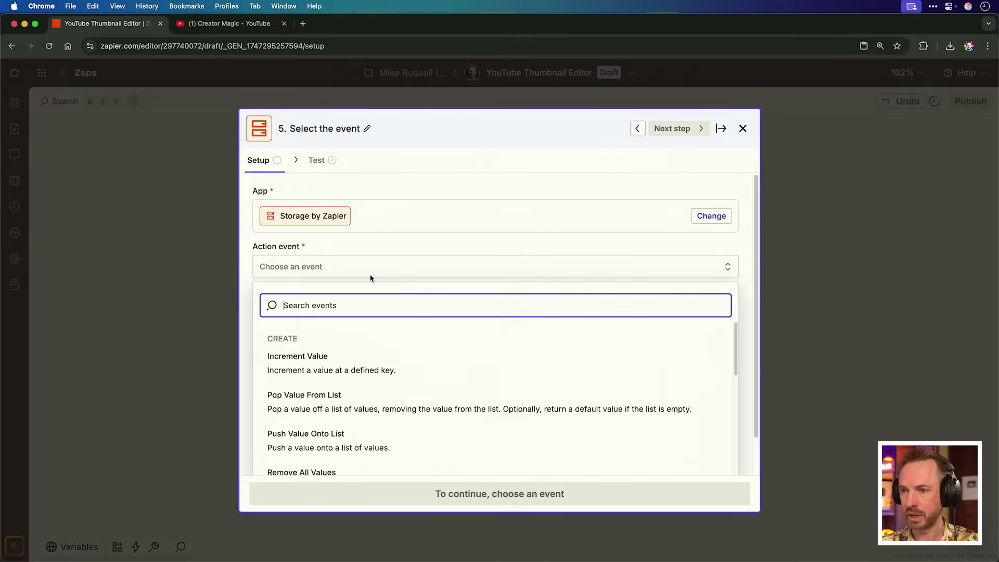
pyautogui.scroll(-8, 372, 337)
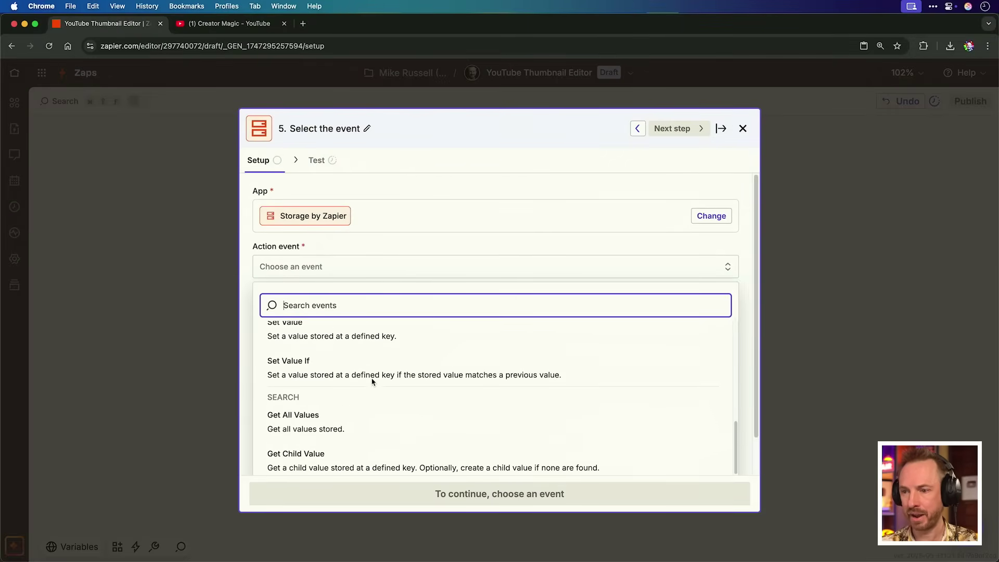
pyautogui.scroll(2, 364, 401)
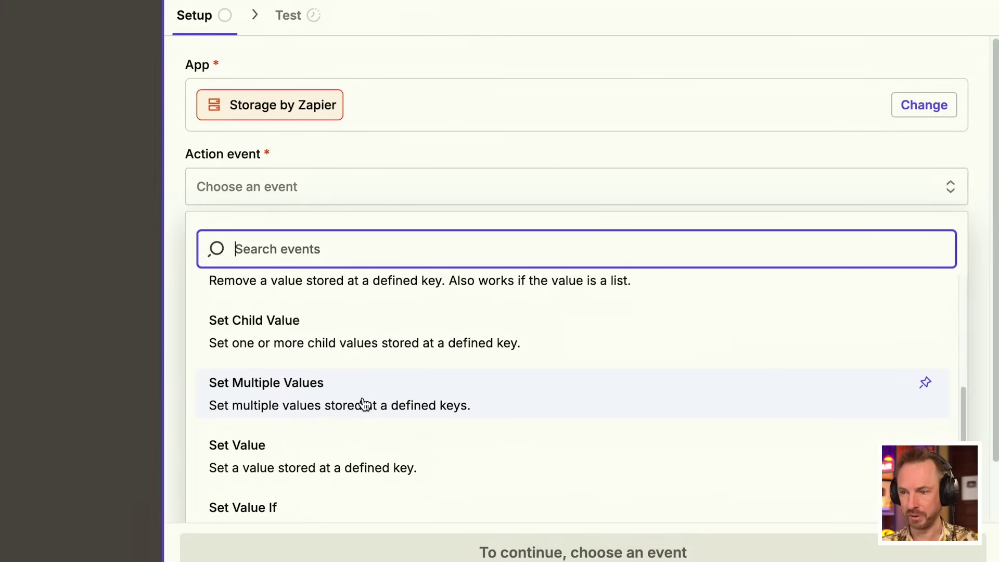
pyautogui.click(363, 404)
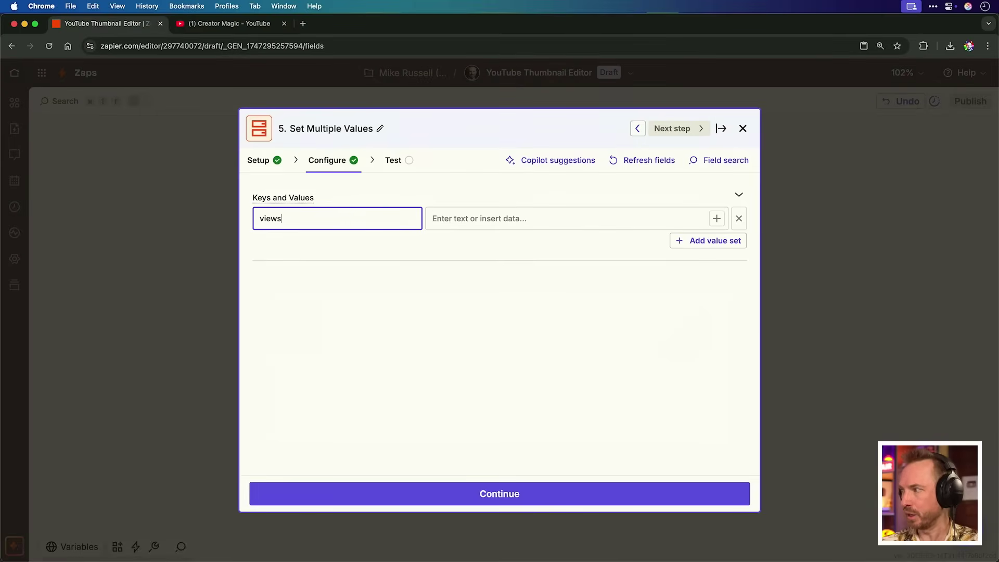
# - Map the views key to Response Data Items Statistics View Count from the YouTube API request
pyautogui.click(513, 214)
pyautogui.write('/')
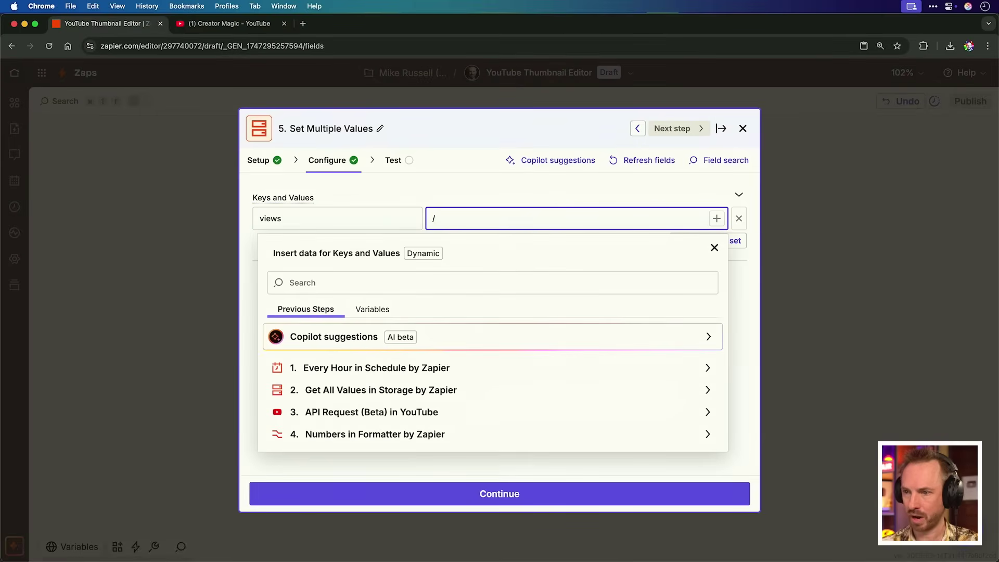
pyautogui.click(427, 411)
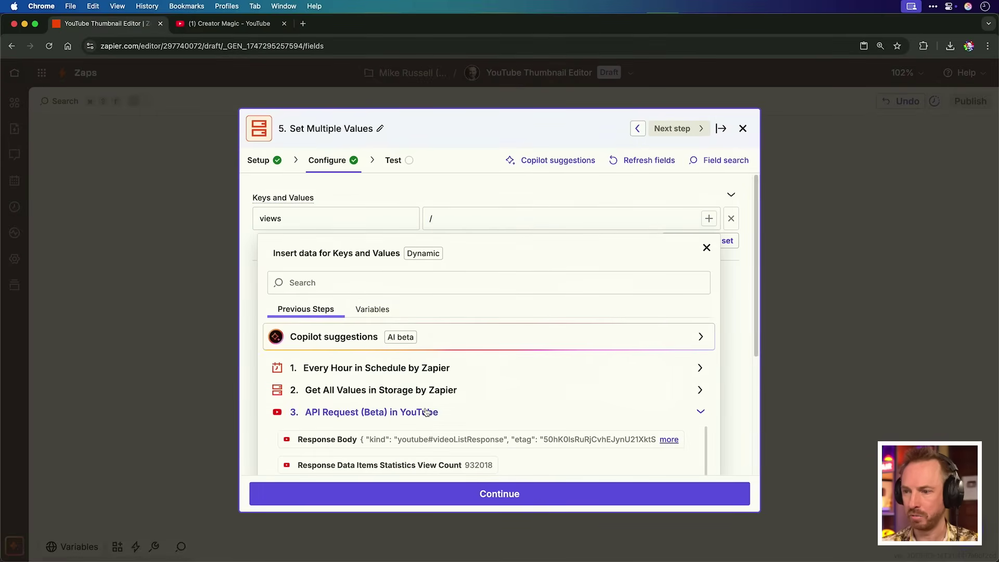
pyautogui.click(431, 461)
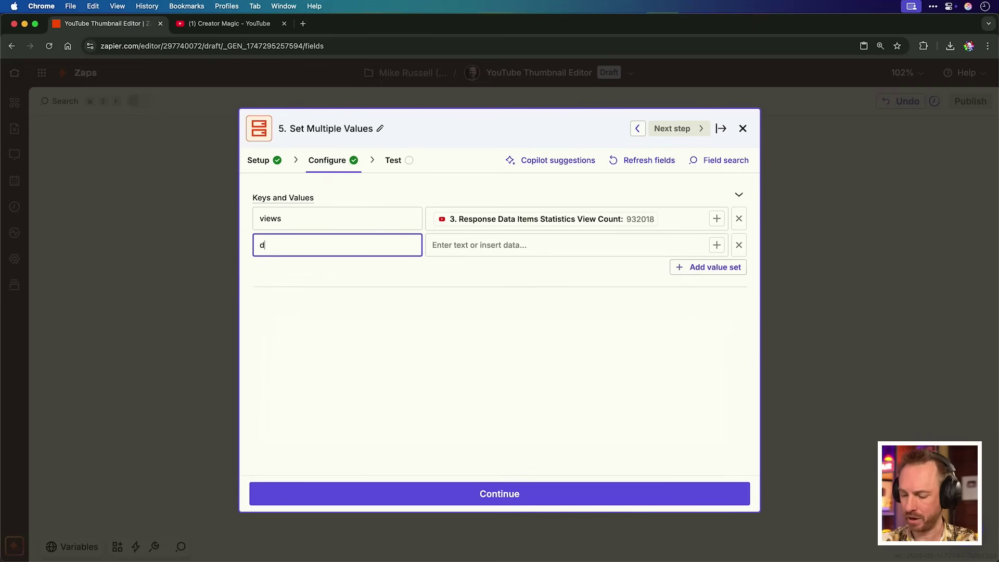
# - Map a second key named difference to the Output of the Numbers step
pyautogui.press('Tab')
pyautogui.write('/')
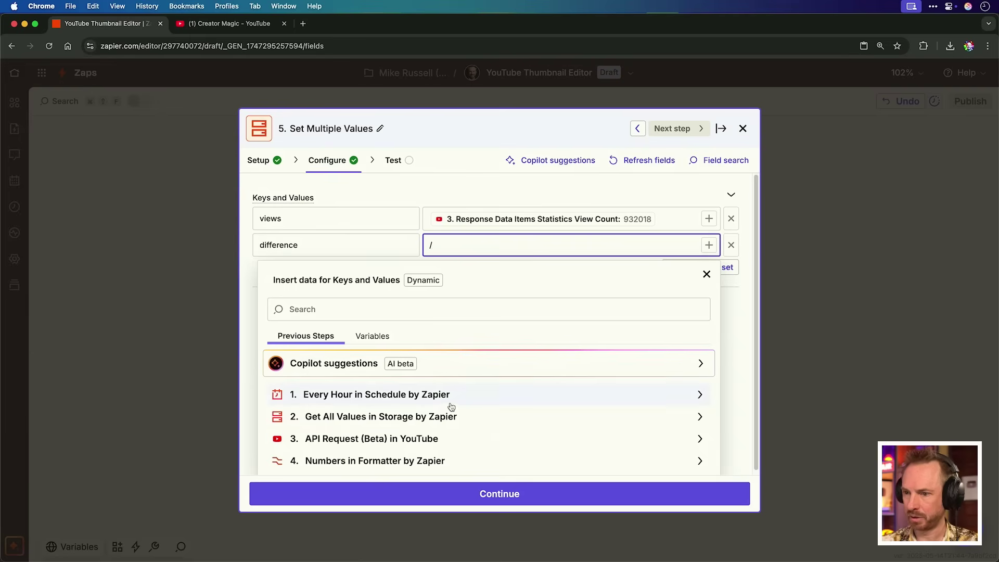
pyautogui.click(441, 457)
pyautogui.click(357, 429)
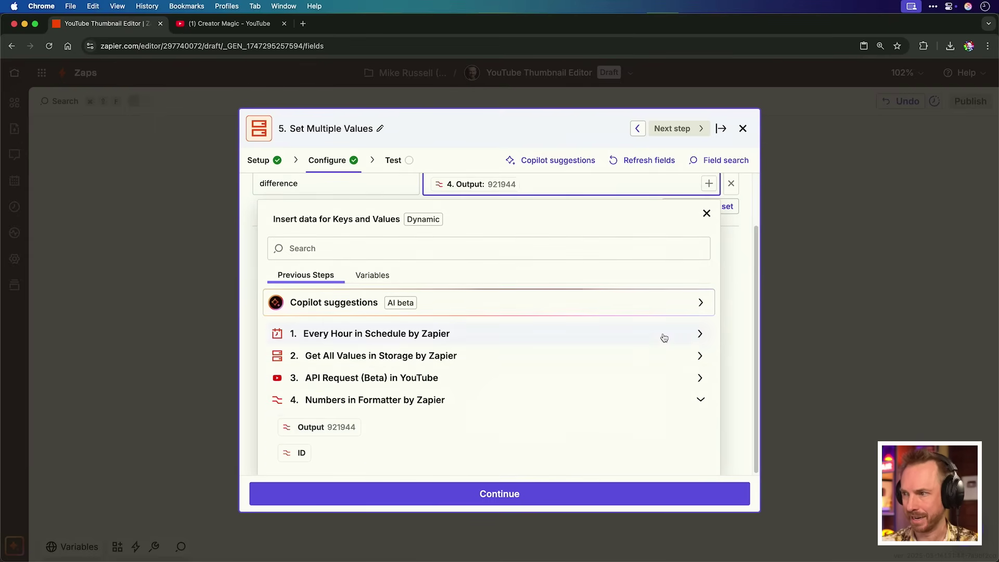
pyautogui.press('Escape')
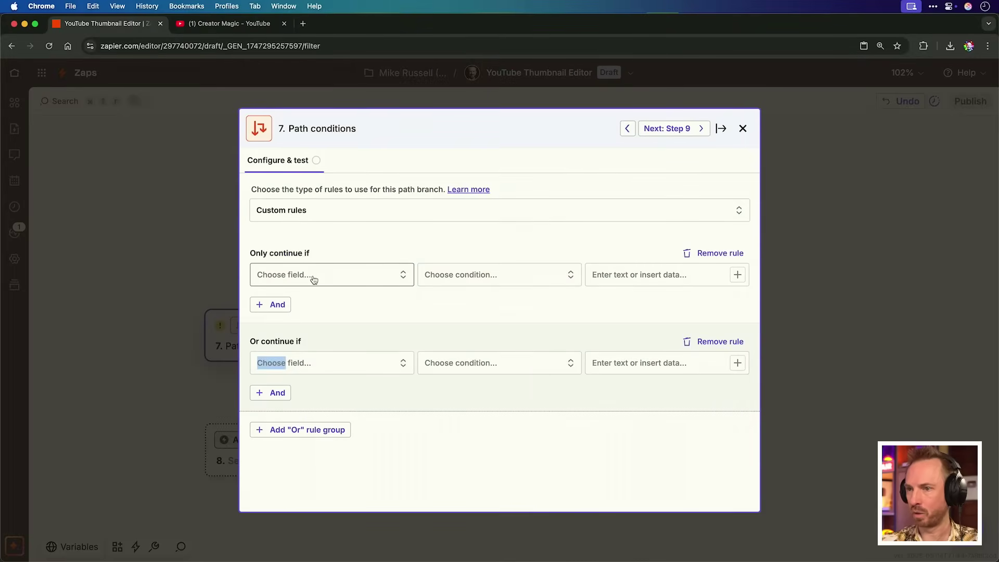
# - Define the first path's rule to continue only if the Numbers step Output meets the (Number) Less than condition
pyautogui.click(314, 280)
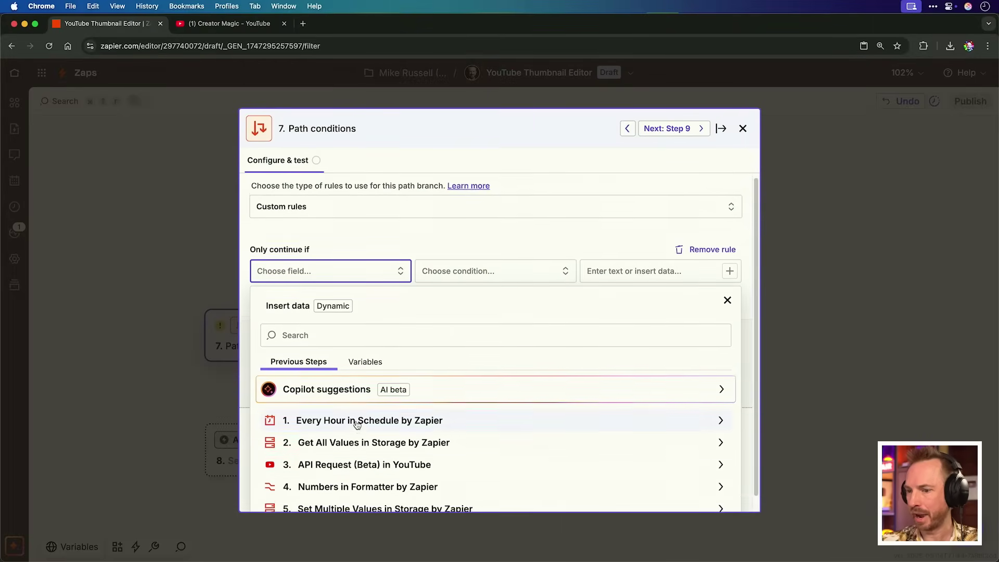
pyautogui.click(357, 470)
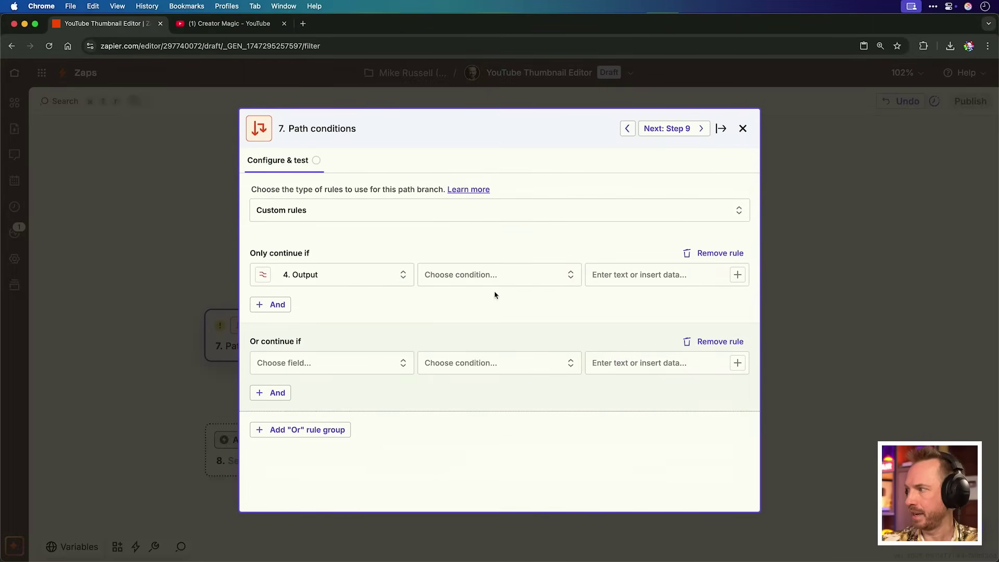
pyautogui.click(494, 276)
pyautogui.click(497, 332)
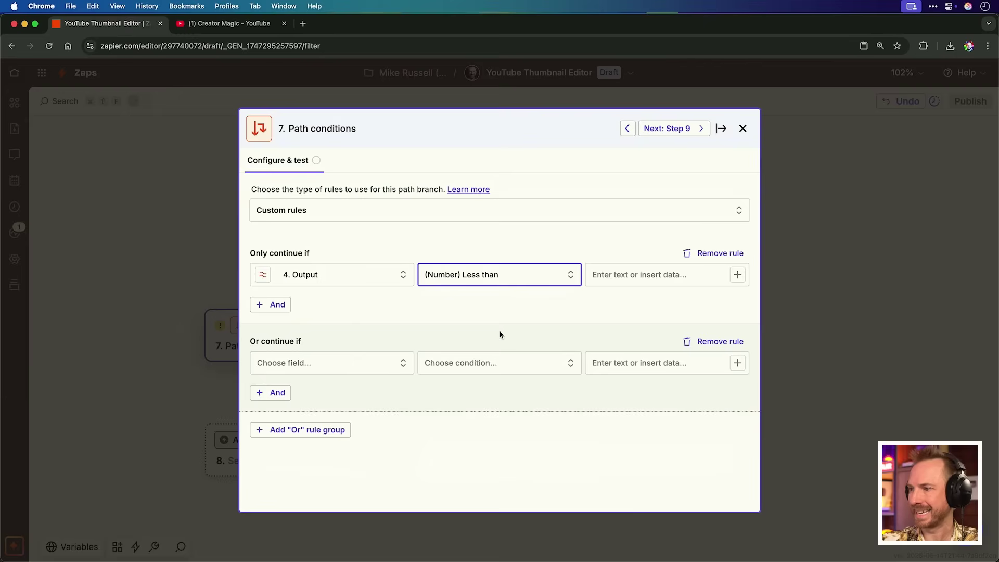
pyautogui.click(613, 277)
pyautogui.click(310, 490)
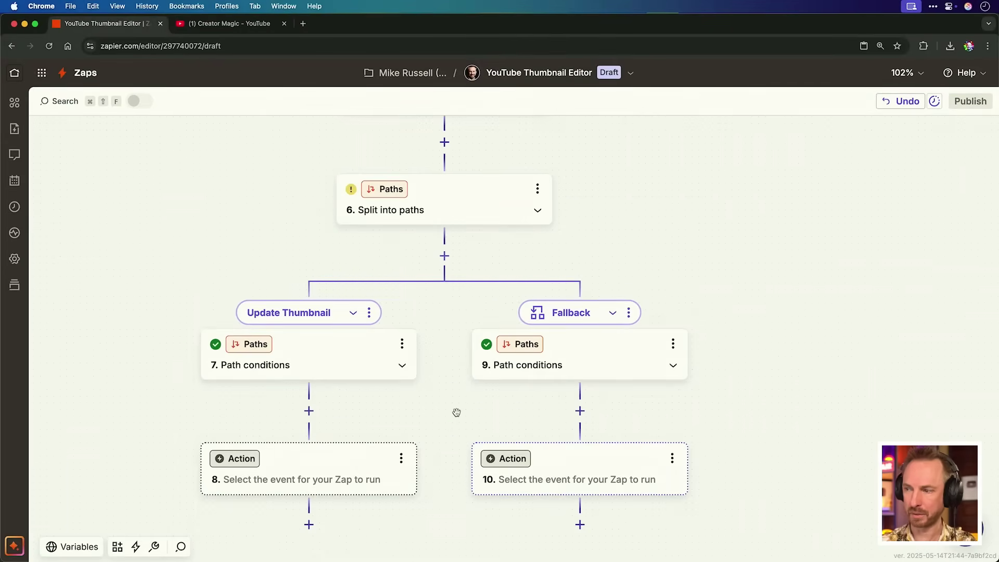
# - Set the empty action in the Update Thumbnail path to ChatGPT (OpenAI) with the Analyze Image Content With Vision event
pyautogui.click(610, 315)
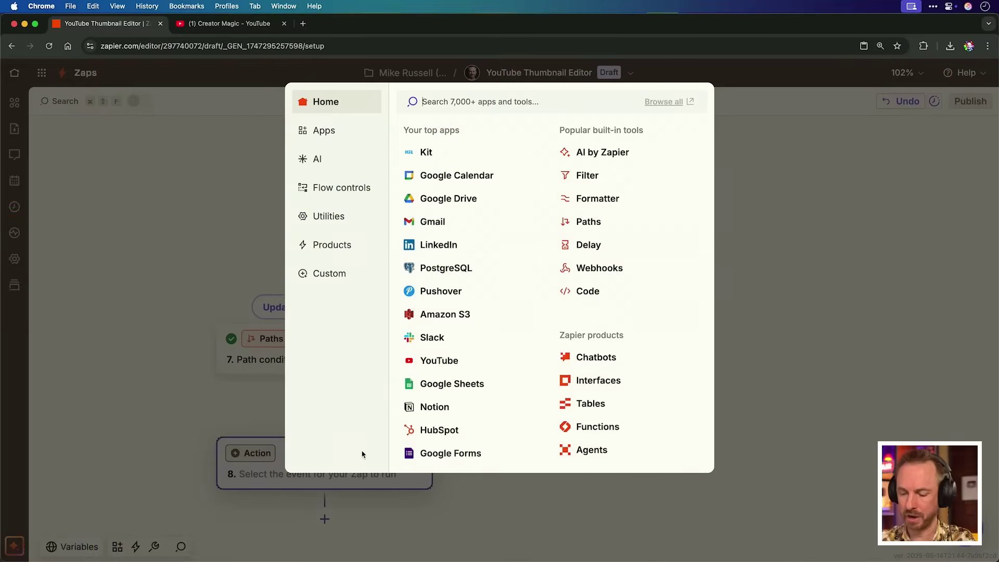
pyautogui.write('openai')
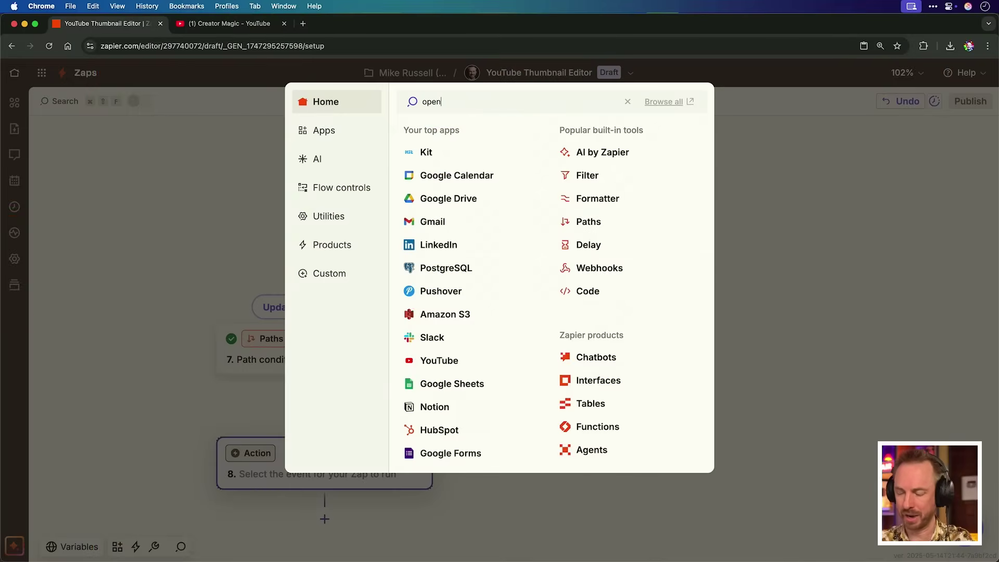
pyautogui.click(435, 131)
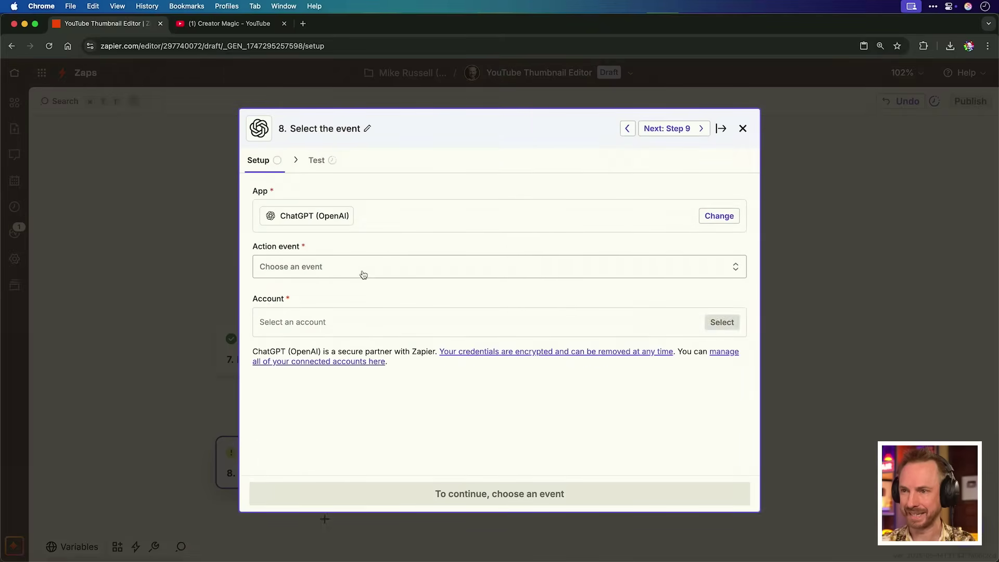
pyautogui.click(363, 275)
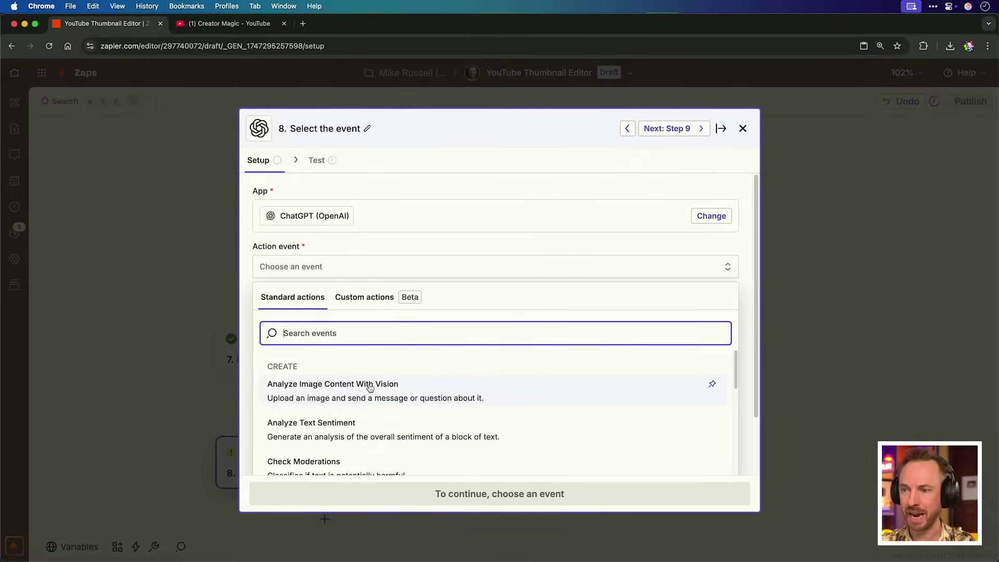
pyautogui.click(370, 387)
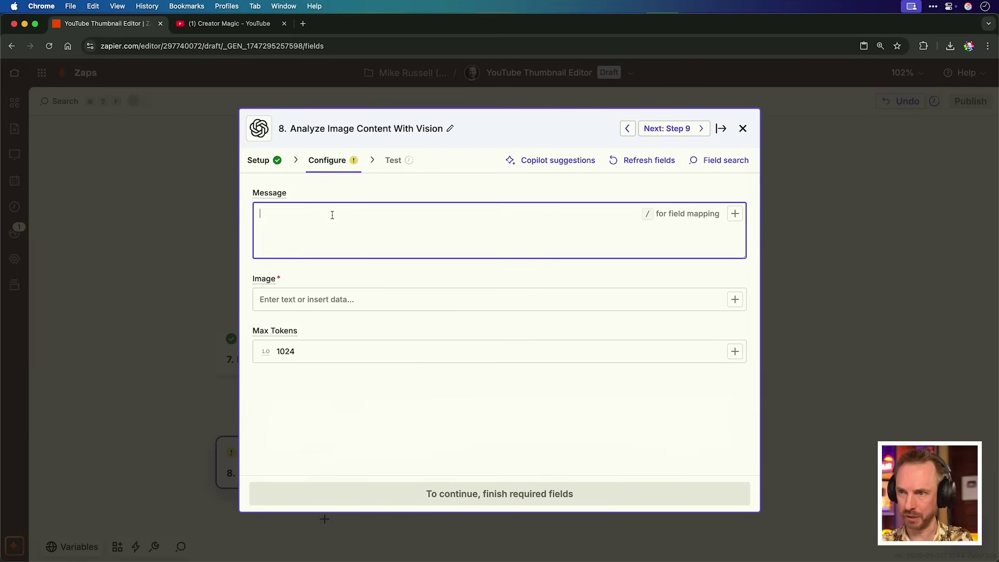
pyautogui.write('Suggest how to improve this thumbnail and provide a prompt for an AI image generator. e.g. "Generate a click bait thumbnail for a tech savvy audience, bright colors, bold sans headline, face close up, emojis OK."')
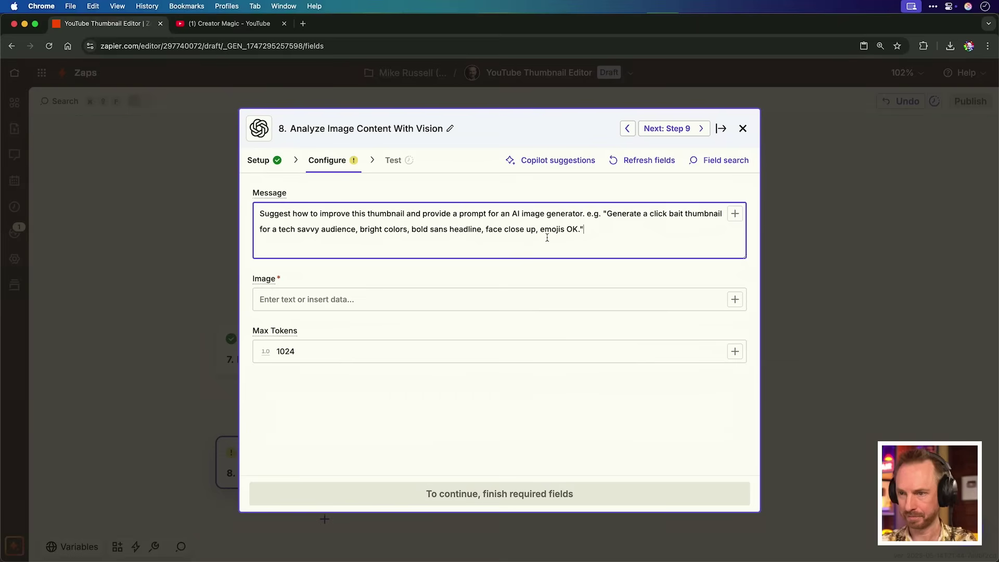
pyautogui.click(416, 338)
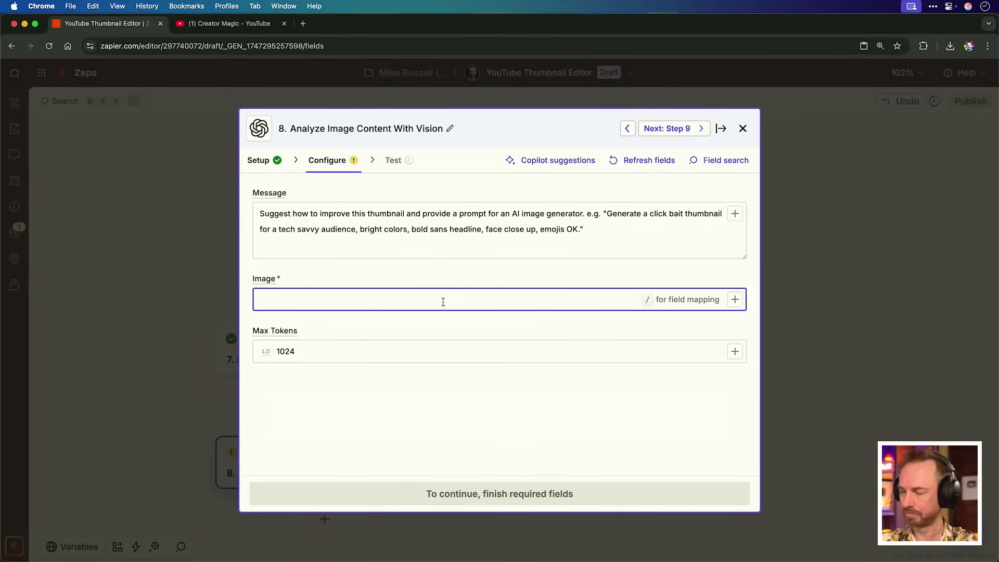
pyautogui.write('http://img.youtube.com/vi/oe3Jn6FRoll/maxresdefault.jpg')
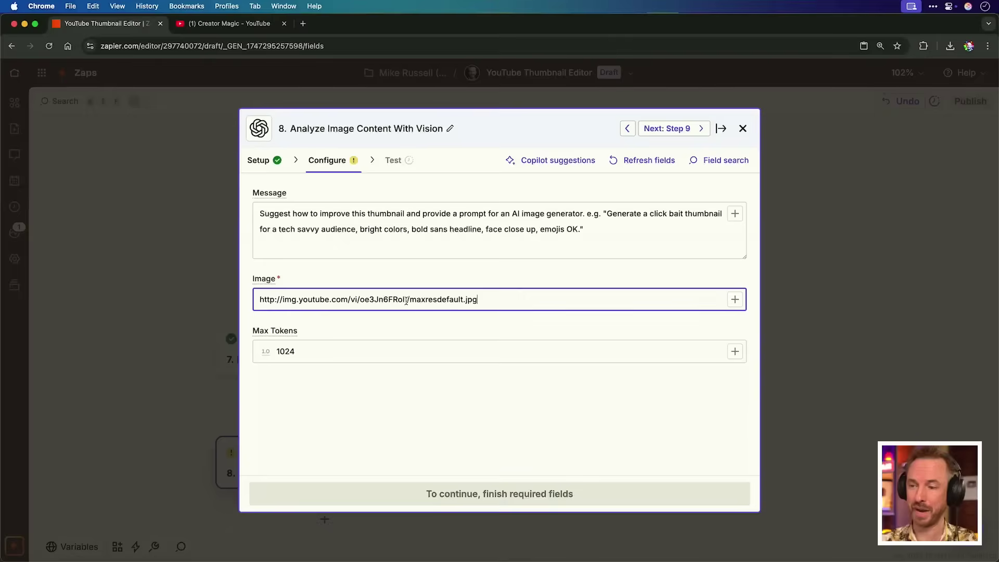
# - Open the video's maxresdefault.jpg thumbnail link in a new browser tab to check the image, and return to the Zap editor
pyautogui.click(306, 29)
pyautogui.write('img.youtube.com/vi/oe3Jn6FRoIl/maxresdefault.jpg')
pyautogui.press('Return')
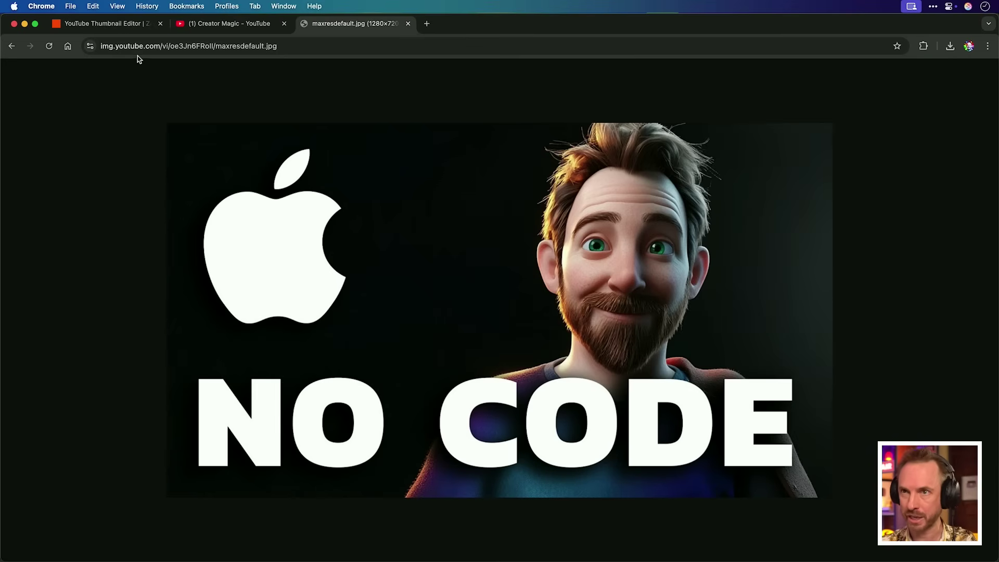
pyautogui.click(101, 23)
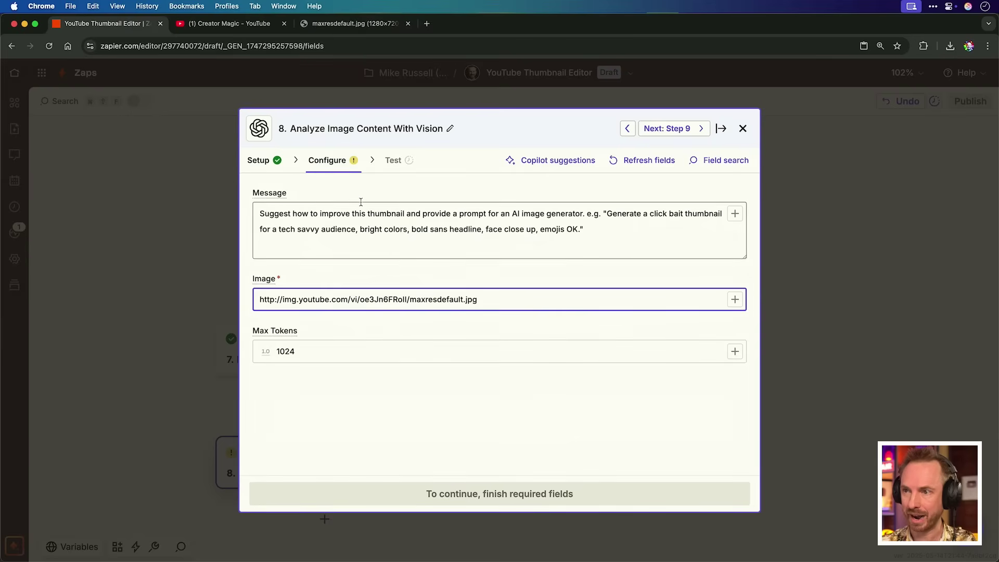
# - Commit the image link, continue past the vision action's configuration and test the step
pyautogui.press('Tab')
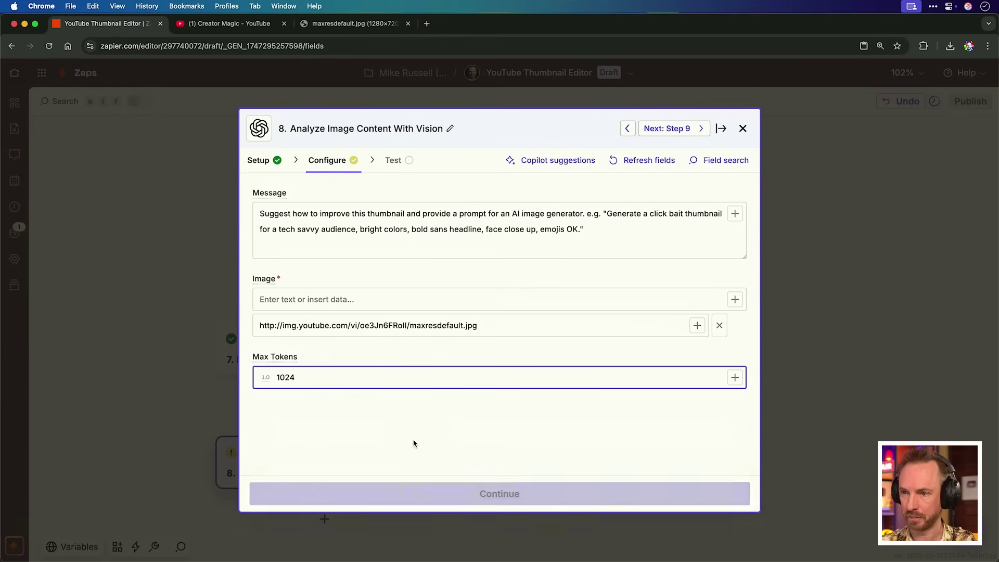
pyautogui.click(433, 497)
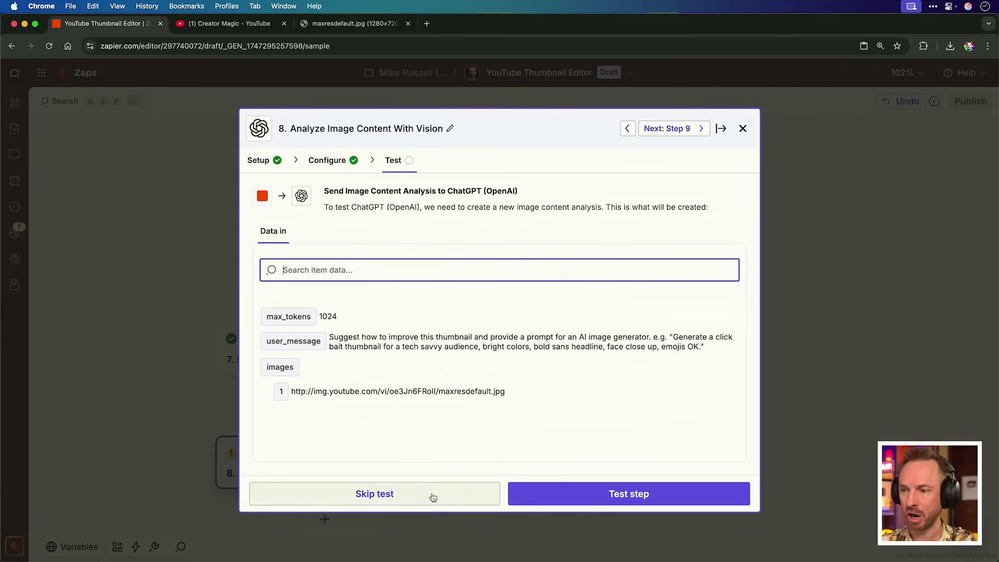
pyautogui.click(581, 493)
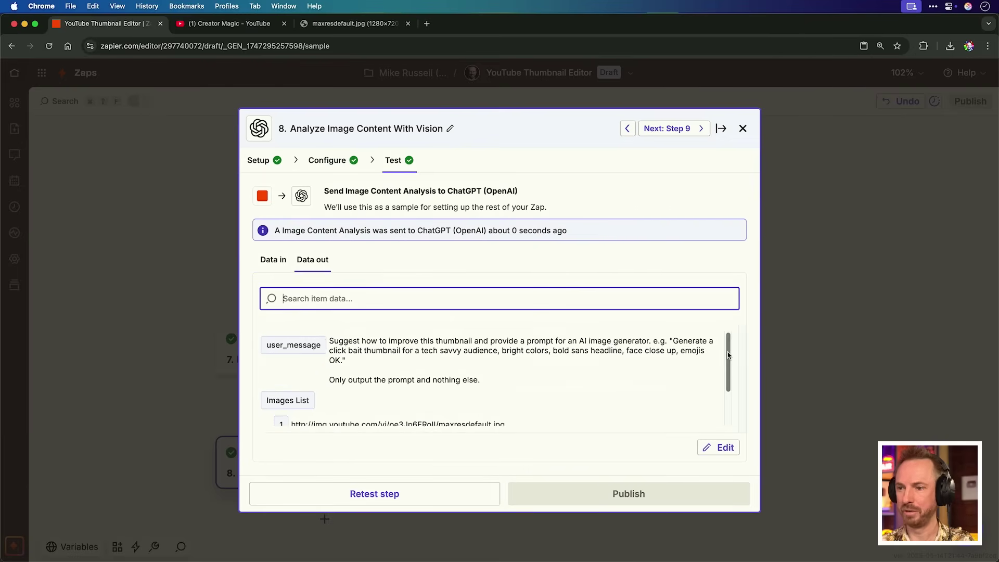
# - Review the vision test's image analysis output and set the AWS Lambda action's event to Invoke Function (Async)
pyautogui.moveTo(727, 355); pyautogui.dragTo(731, 388)
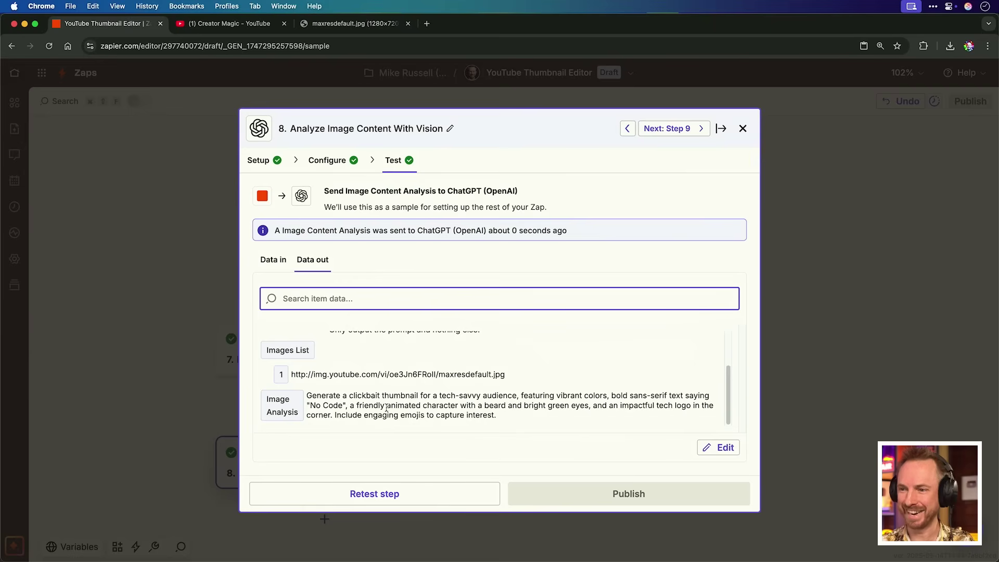
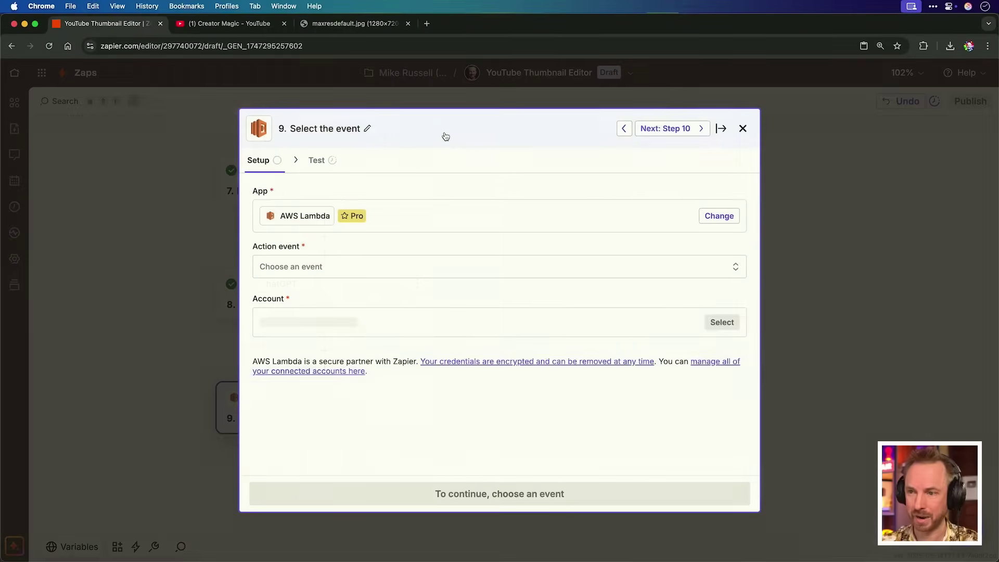
pyautogui.click(390, 273)
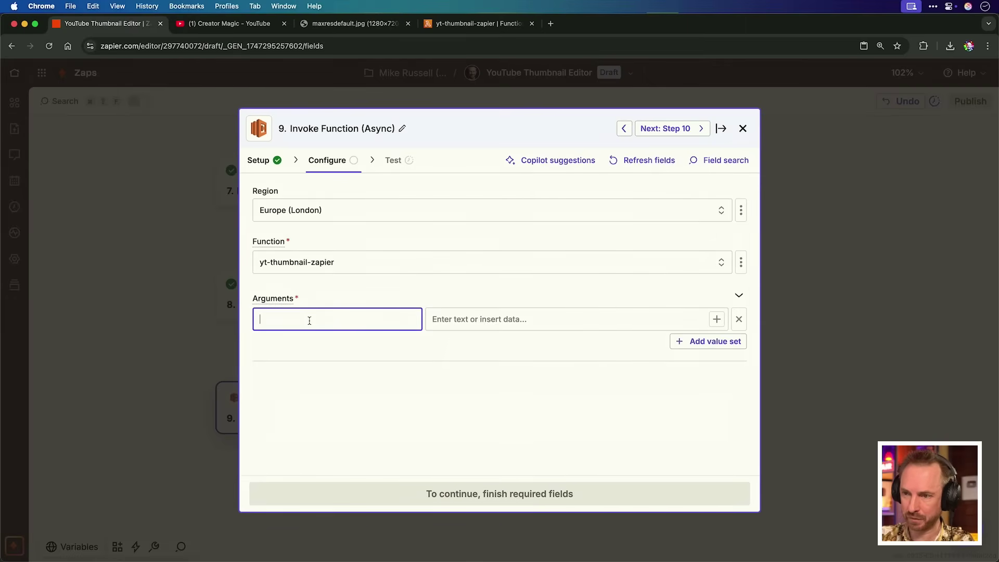
# - Name three arguments for the yt-thumbnail-zapier function: prompt, video_id and image_url
pyautogui.write('t')
pyautogui.click(337, 344)
pyautogui.write('video_id')
pyautogui.click(337, 371)
pyautogui.write('image_url')
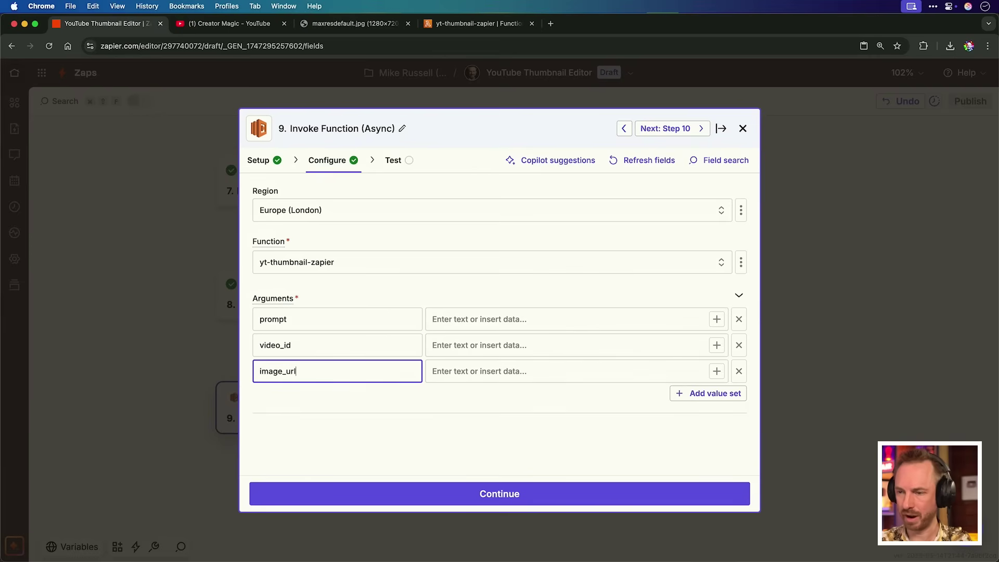
# - Map the prompt argument to the Image Analysis output of step 8 and set video_id to oe3Jn6FRoll
pyautogui.click(442, 318)
pyautogui.write('/')
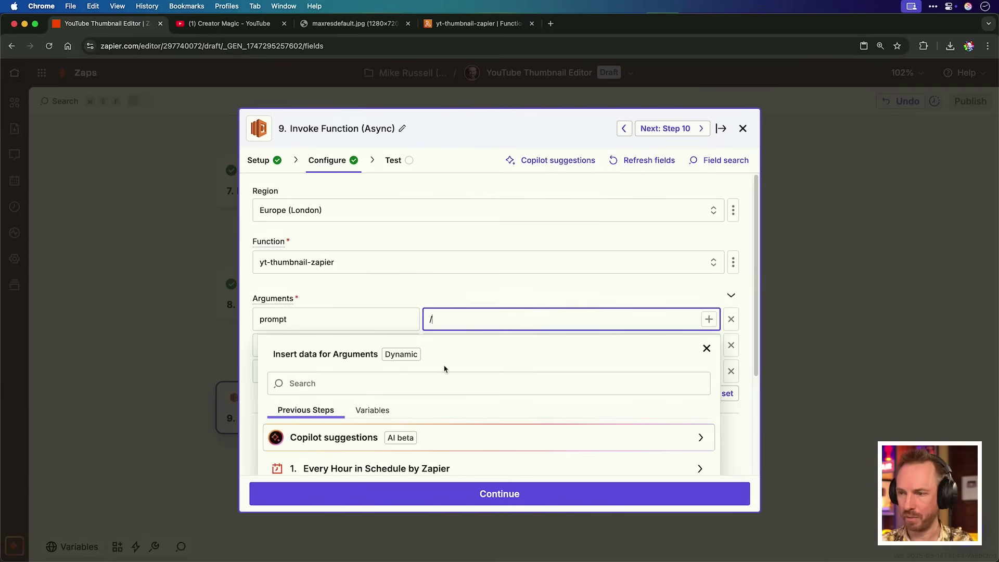
pyautogui.click(403, 457)
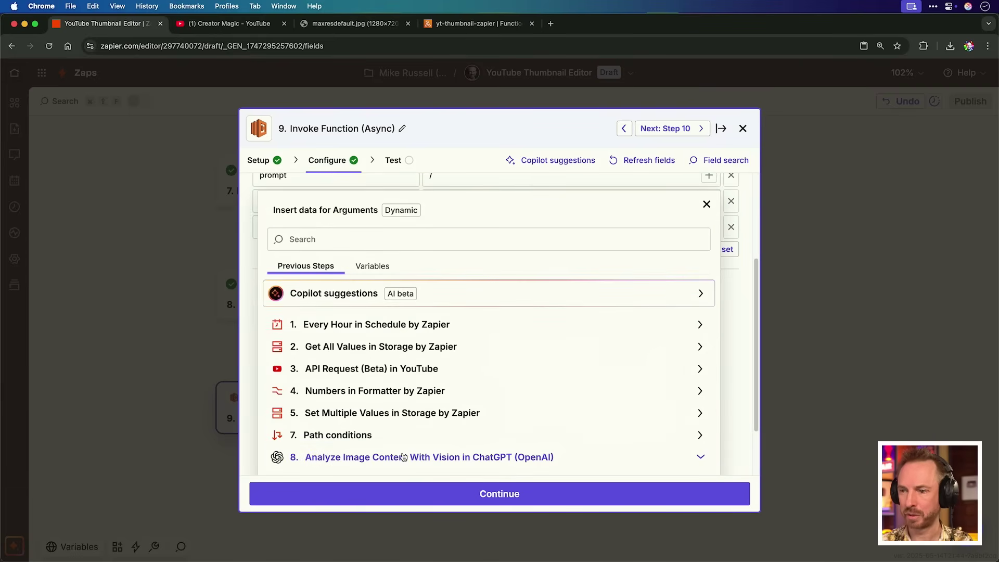
pyautogui.click(403, 454)
pyautogui.click(470, 346)
pyautogui.write('oe3Jn6FRoll')
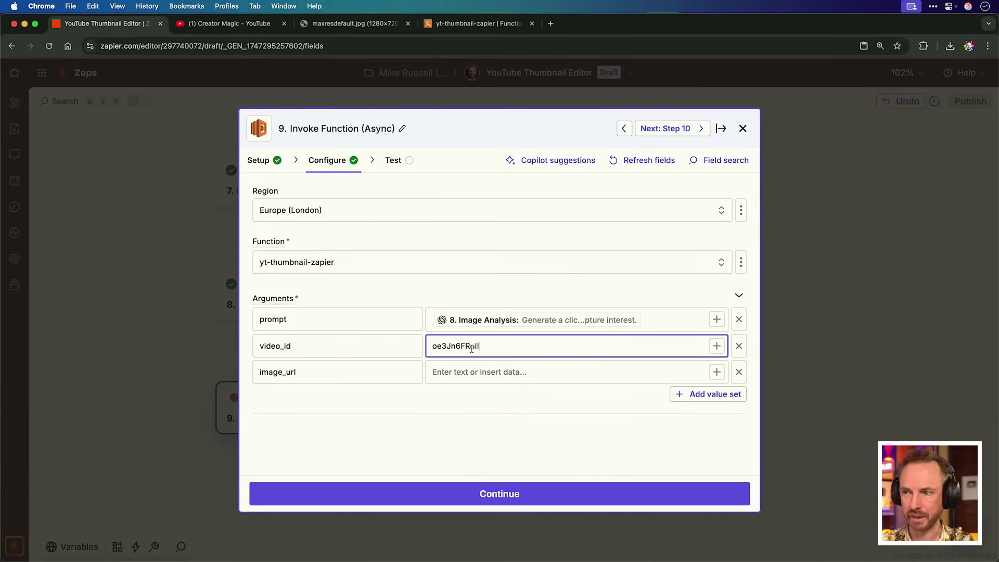
# - Copy the maxresdefault.jpg link from its browser tab into the image_url argument and continue past the Lambda action's configuration
pyautogui.press('super+3')
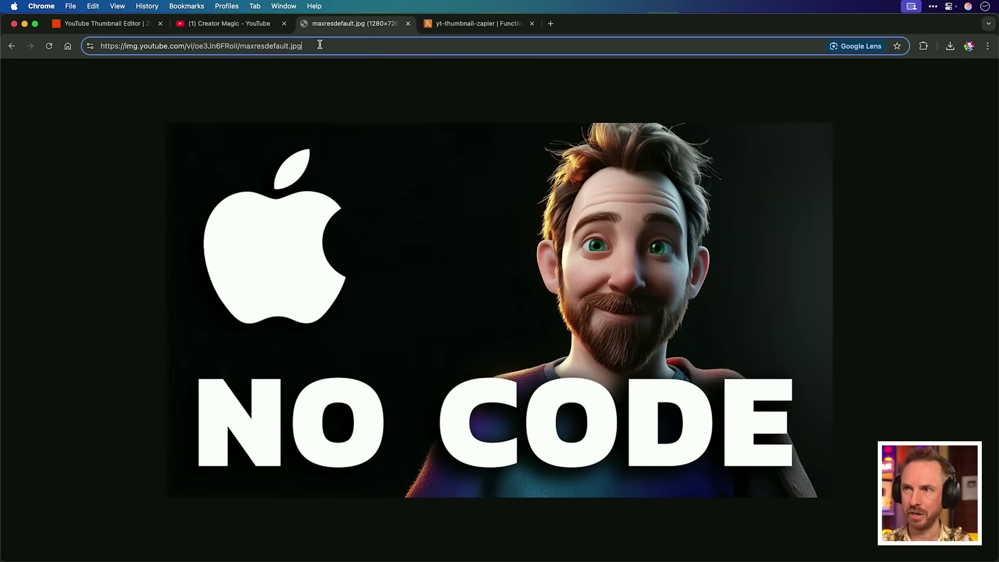
pyautogui.press('super+a')
pyautogui.click(133, 23)
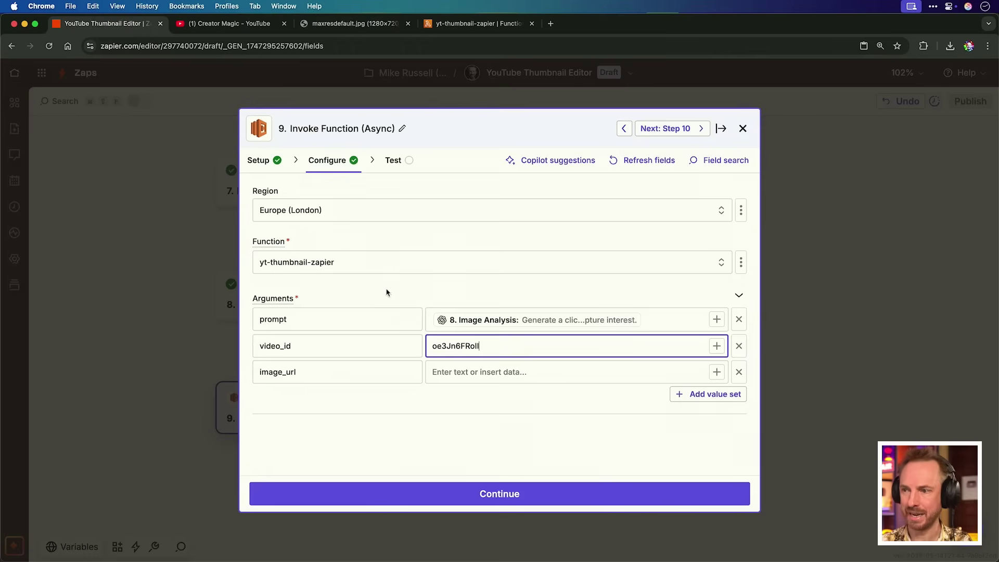
pyautogui.click(457, 370)
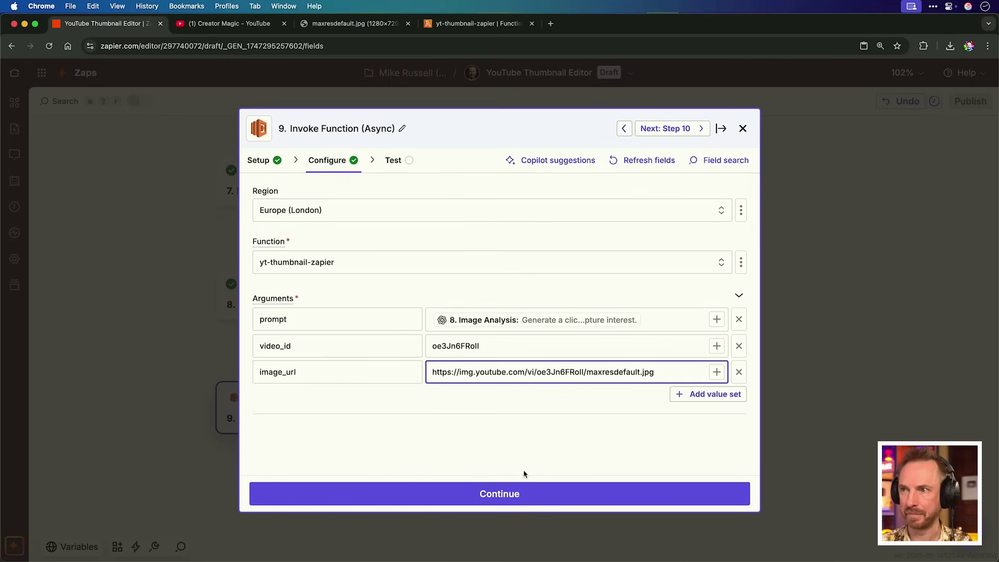
pyautogui.click(517, 499)
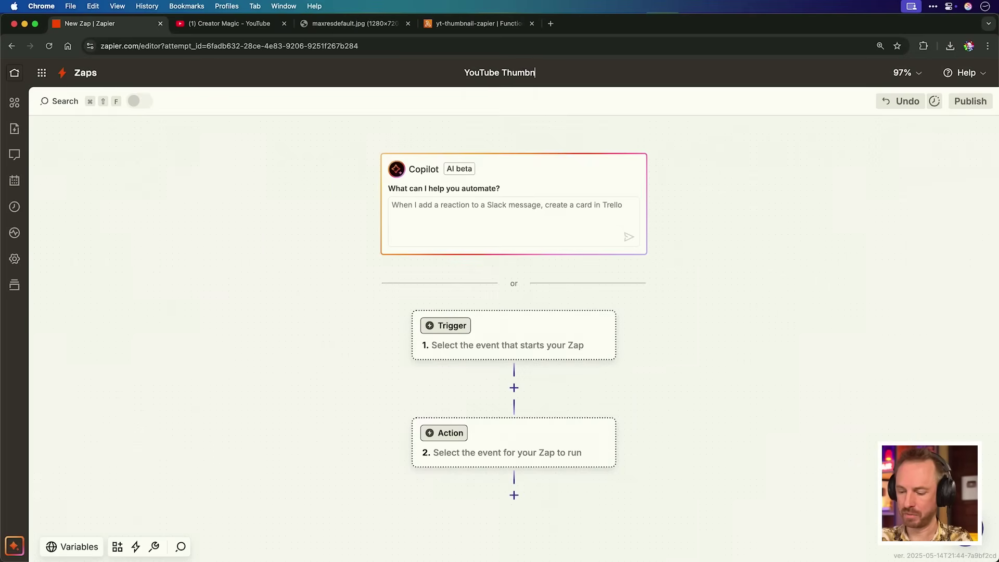
# - Name the new Zap YouTube Thumbnail Publisher and set its trigger to Webhooks by Zapier with the Catch Hook event
pyautogui.write('isher')
pyautogui.press('Return')
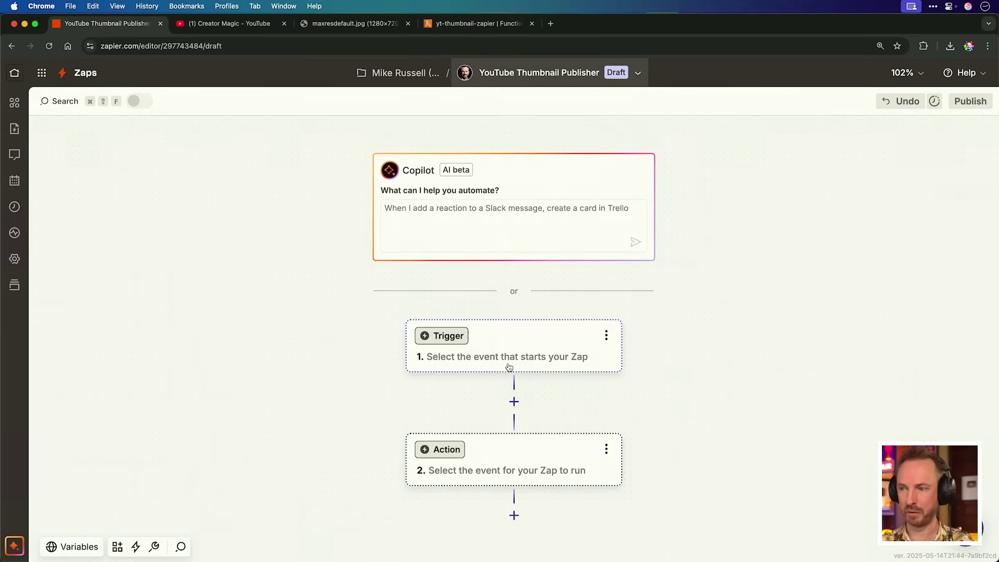
pyautogui.click(509, 367)
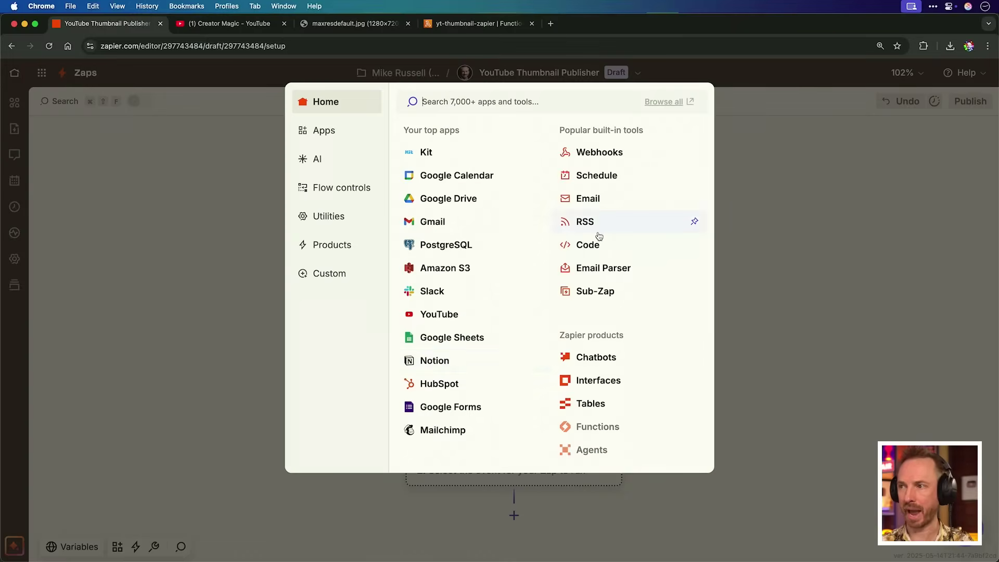
pyautogui.click(599, 152)
pyautogui.click(306, 346)
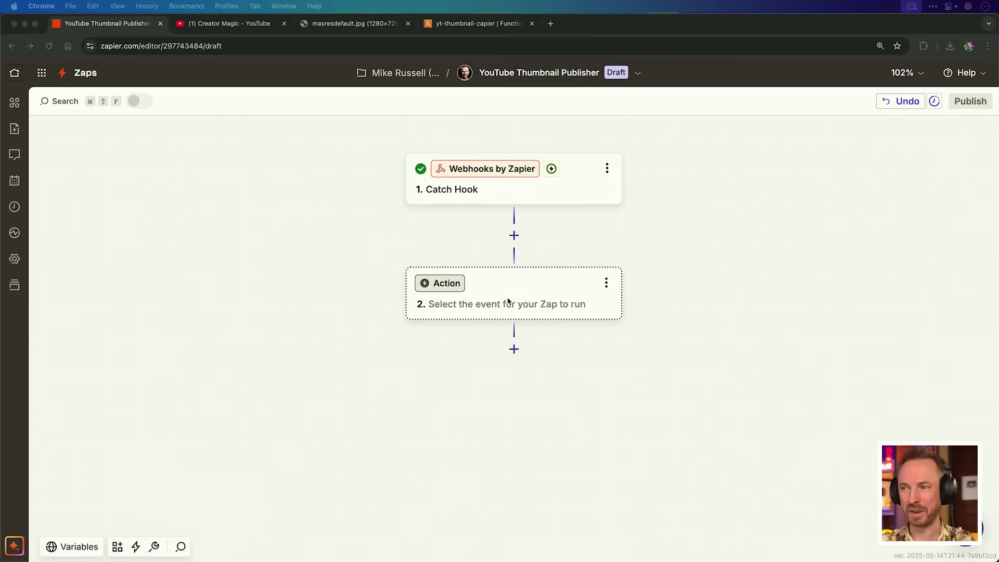
# - Set the Zap's action to YouTube with the Update Video Thumbnail event and enter oe3Jn6FRoll as the video ID
pyautogui.click(524, 298)
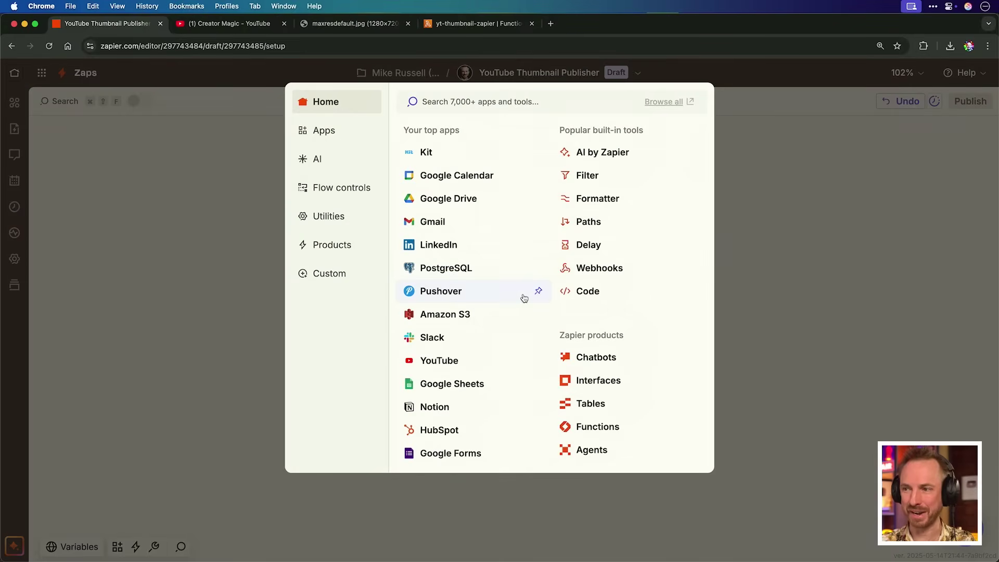
pyautogui.click(477, 363)
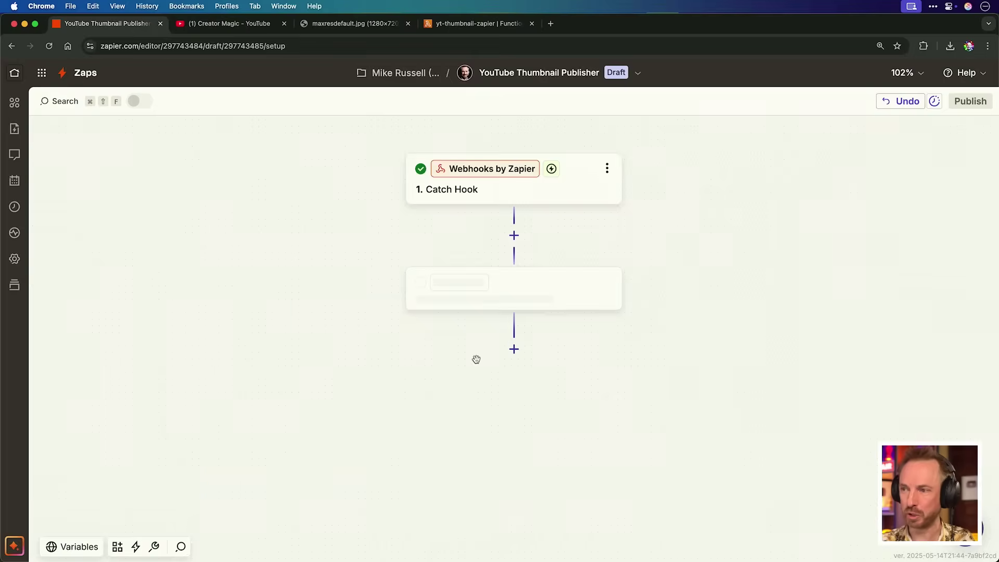
pyautogui.click(361, 267)
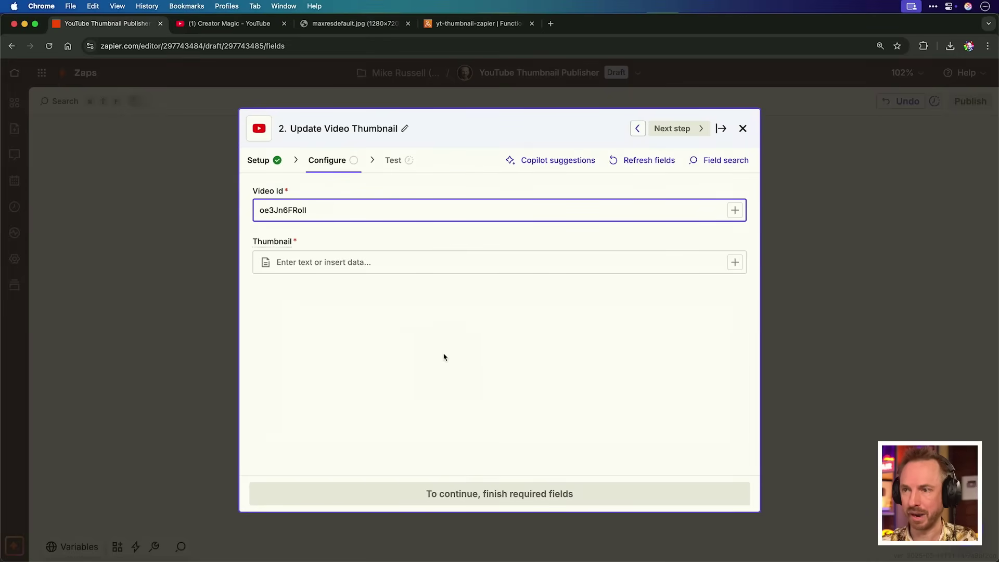
pyautogui.click(357, 264)
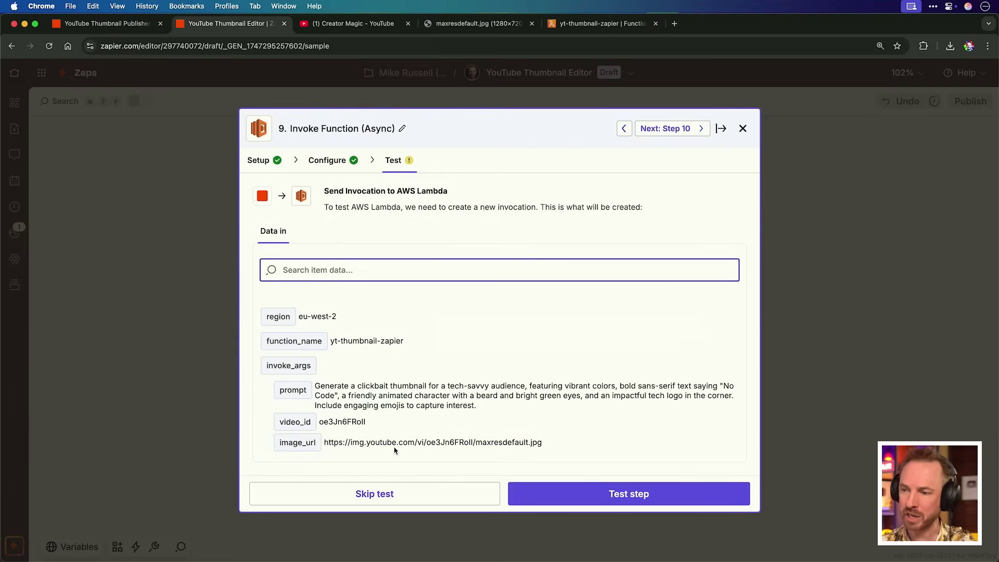
# - Test the Lambda step in the YouTube Thumbnail Editor Zap and select request C in the Publisher Zap's Catch Hook test
pyautogui.moveTo(326, 440); pyautogui.dragTo(536, 441)
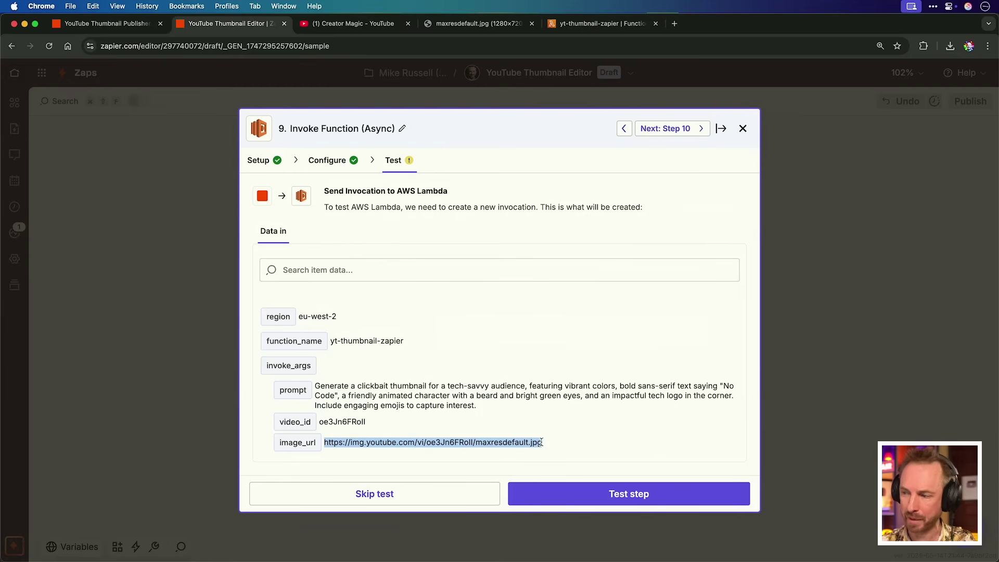
pyautogui.click(545, 492)
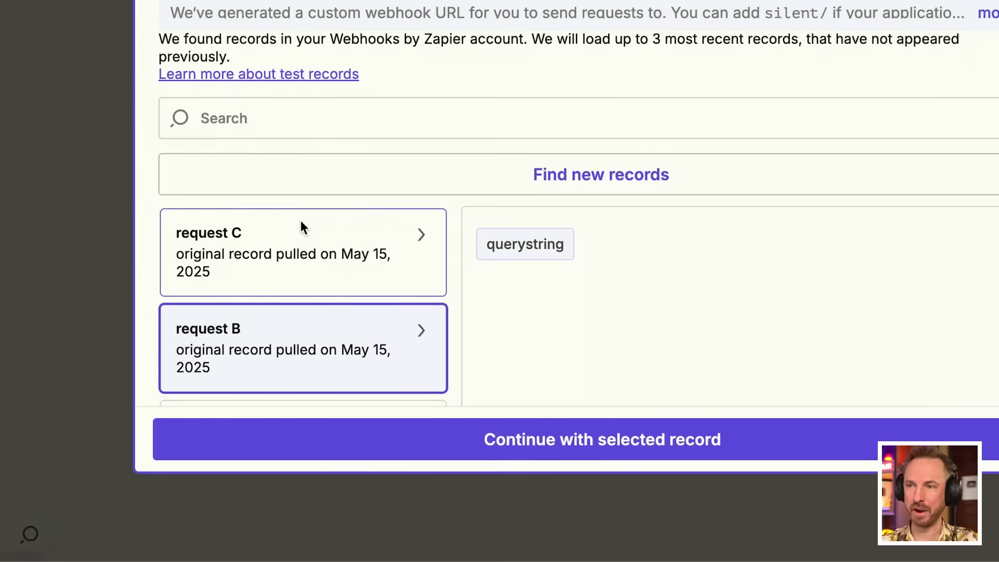
pyautogui.click(301, 223)
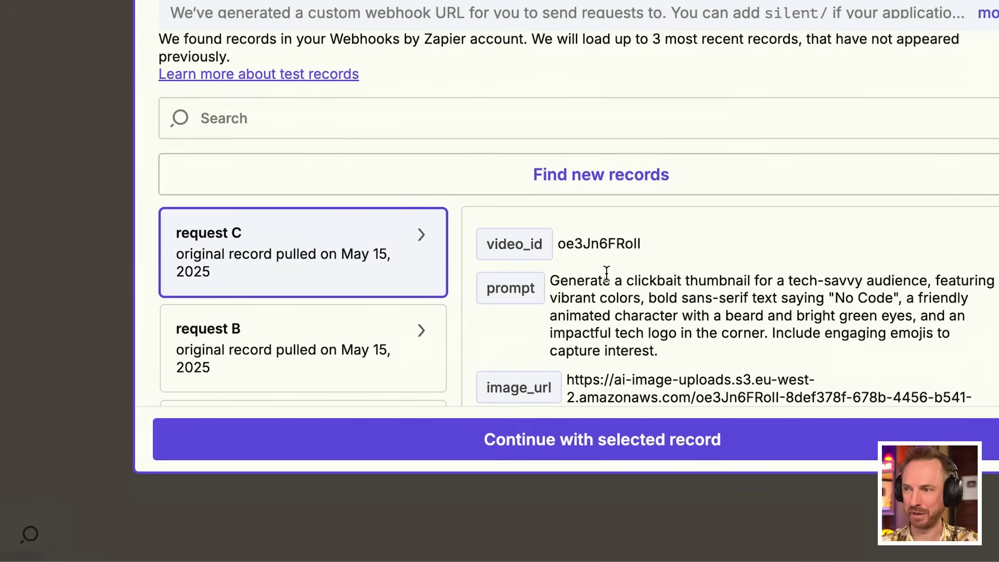
# - Copy the signed image_url from request C and open it in a new browser tab to view the generated thumbnail
pyautogui.moveTo(566, 384); pyautogui.dragTo(572, 384)
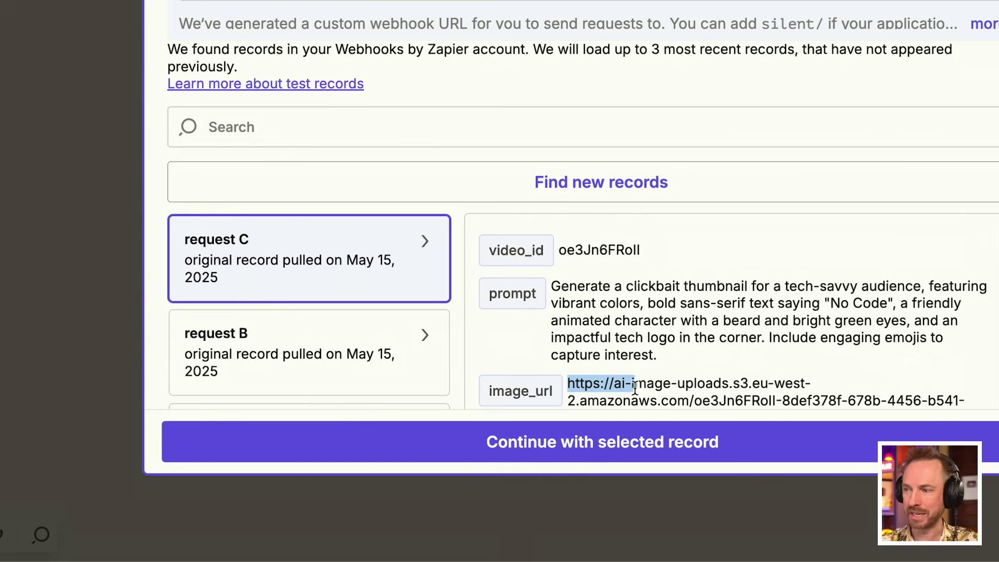
pyautogui.moveTo(657, 388); pyautogui.dragTo(671, 391)
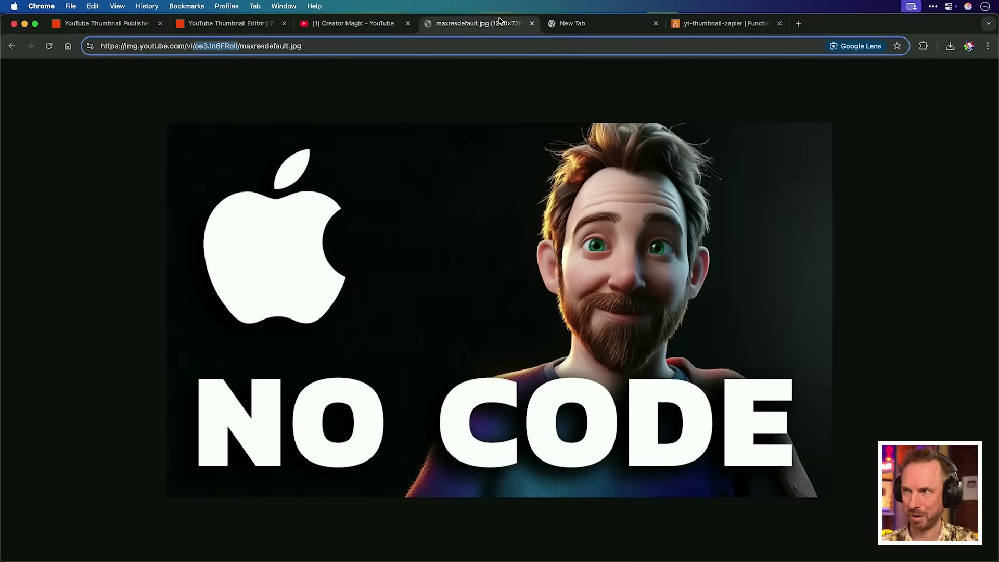
pyautogui.click(564, 26)
pyautogui.press('super+v')
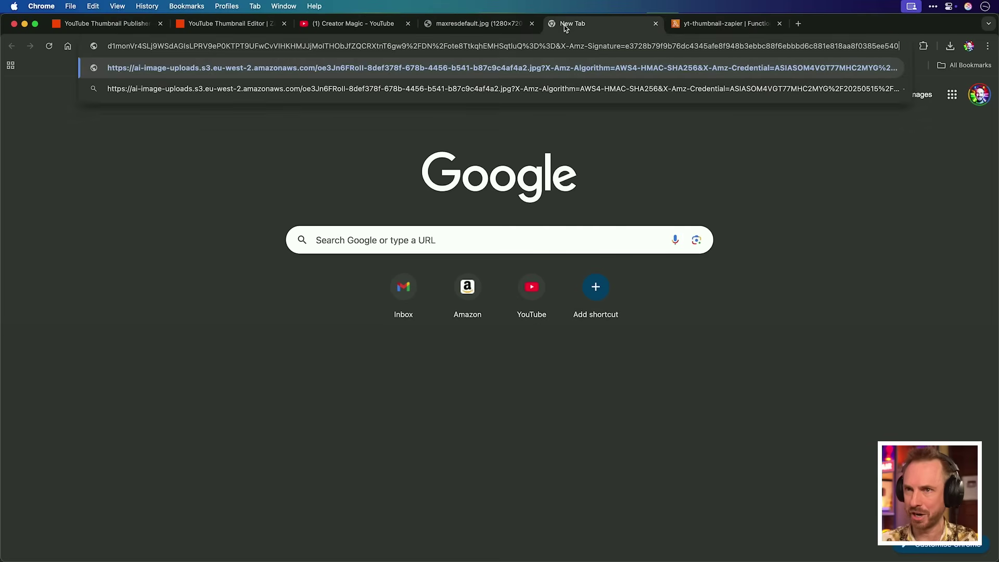
pyautogui.press('Return')
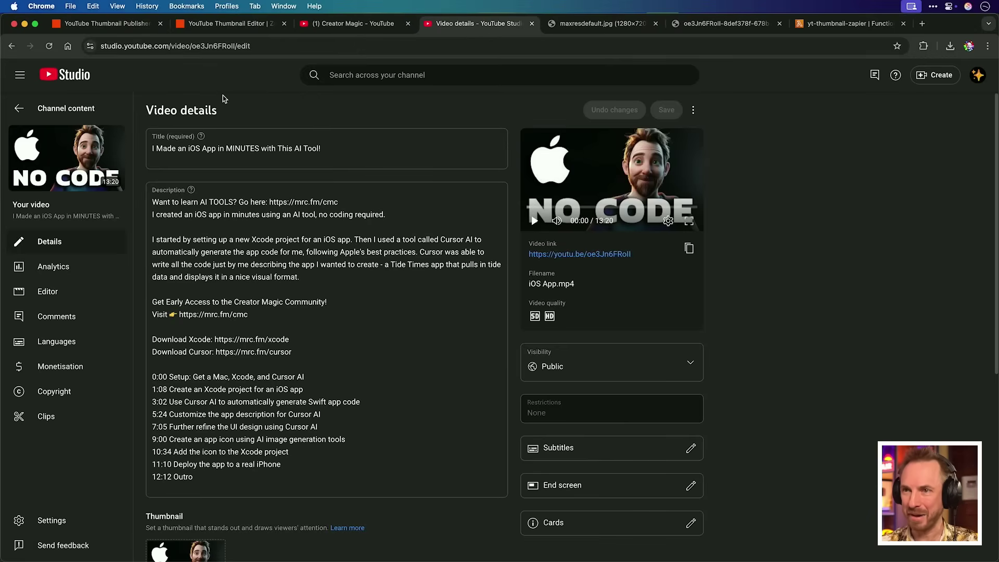
# - Continue the Publisher Zap with request C, map the Update Video Thumbnail action's thumbnail to the Catch Hook's Image Url and continue past configuration
pyautogui.click(119, 24)
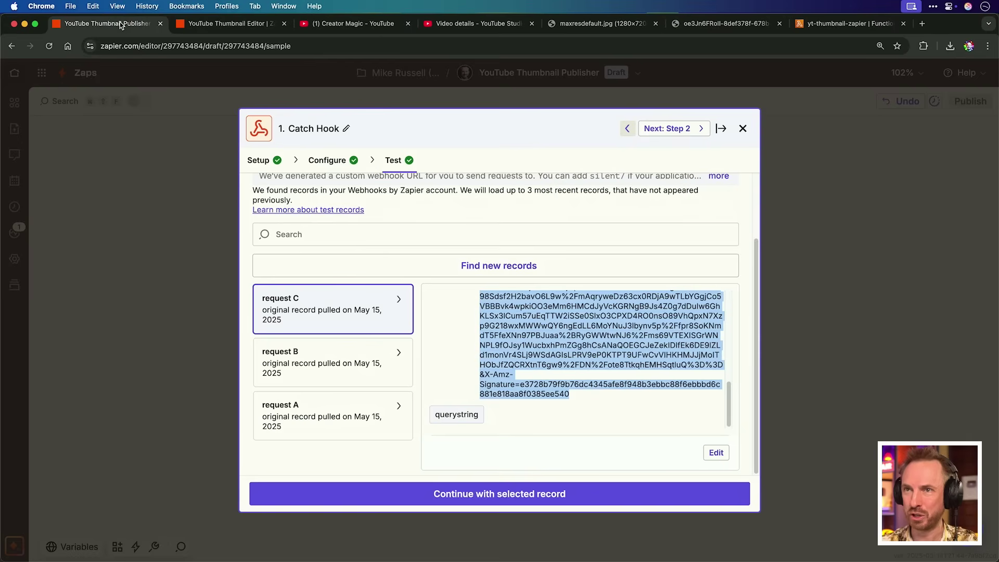
pyautogui.click(404, 493)
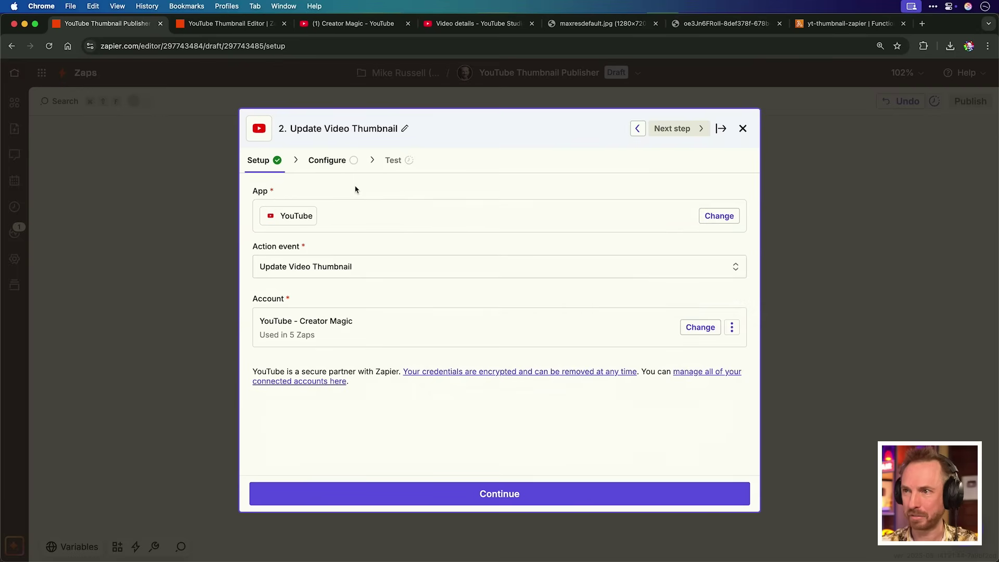
pyautogui.click(400, 492)
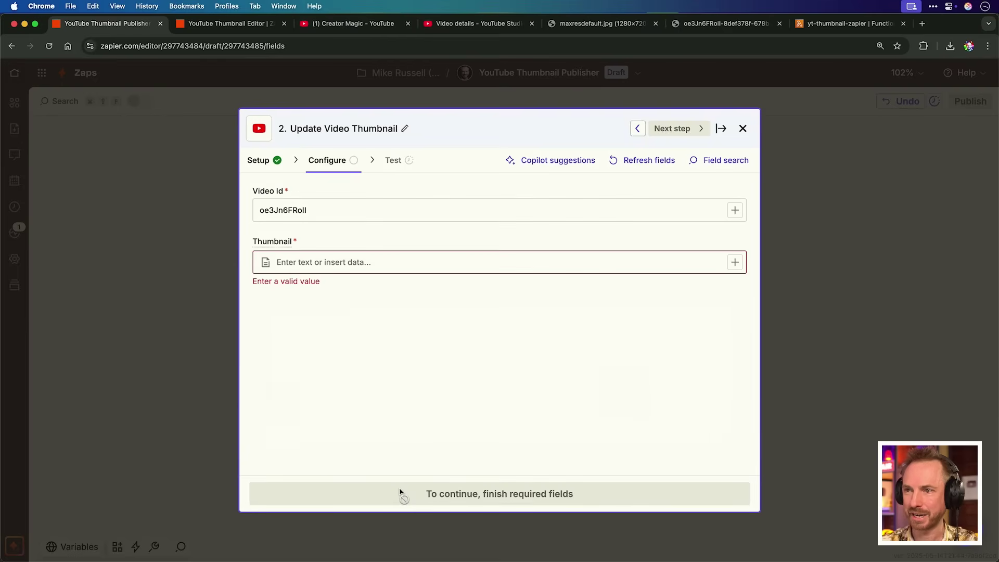
pyautogui.click(350, 265)
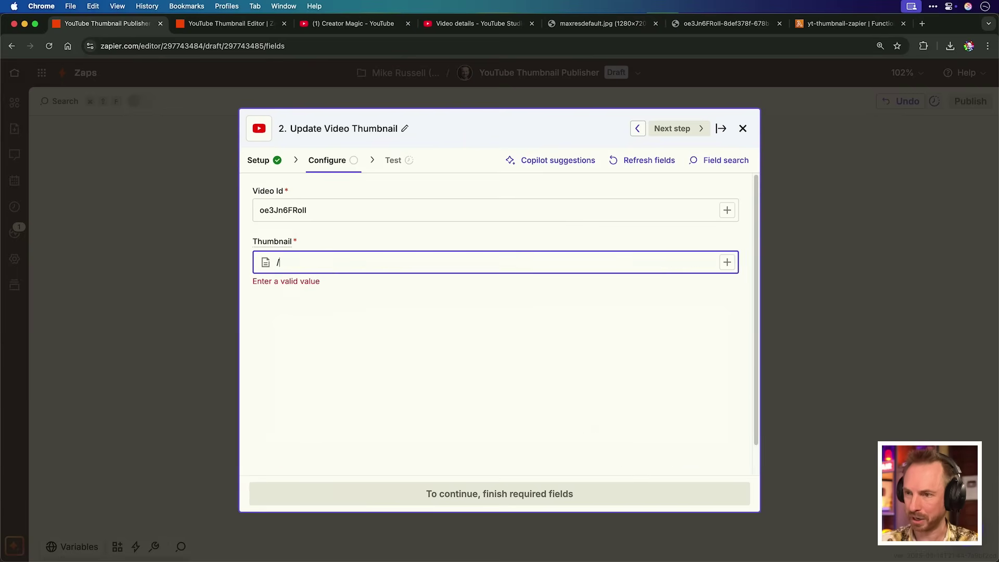
pyautogui.write('/')
pyautogui.scroll(-1, 410, 414)
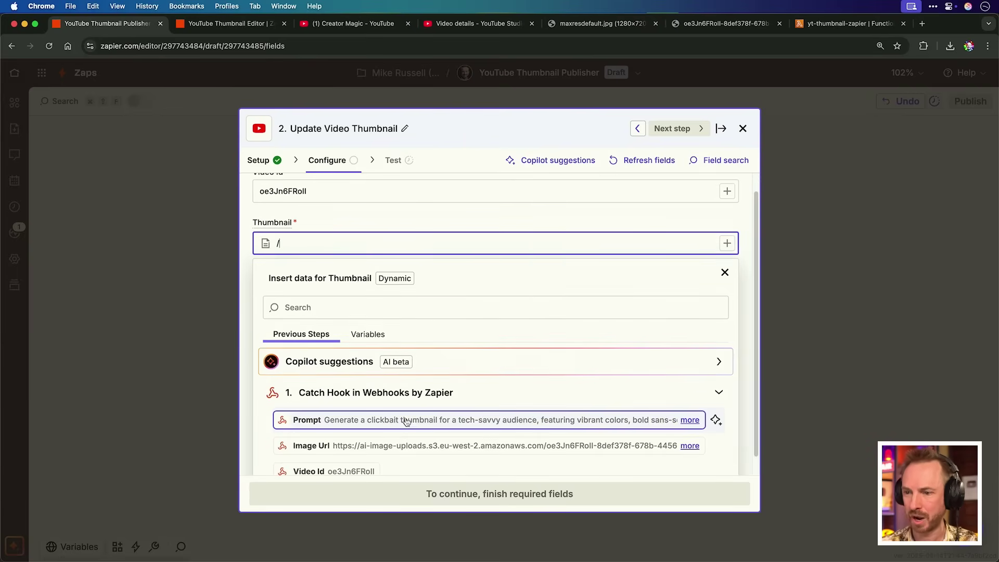
pyautogui.click(327, 449)
pyautogui.click(701, 214)
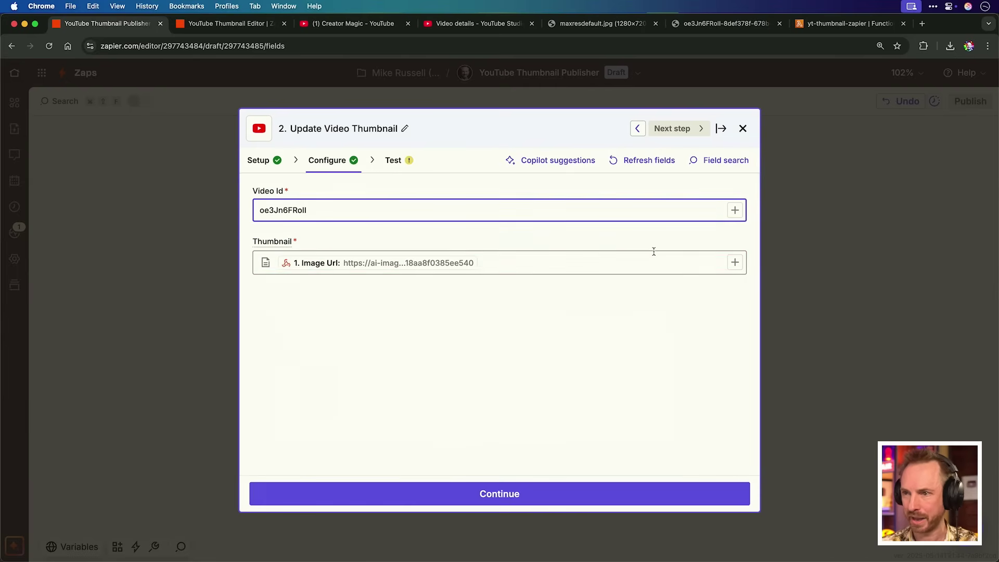
pyautogui.click(585, 499)
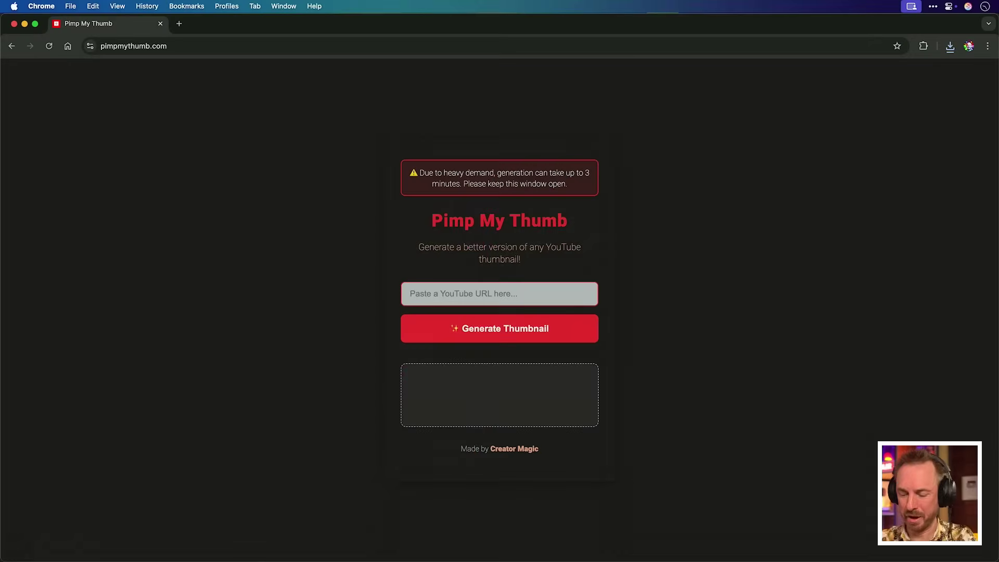
pyautogui.write('https://www.youtube.com/watch?v=oe3Jn6FRoIl')
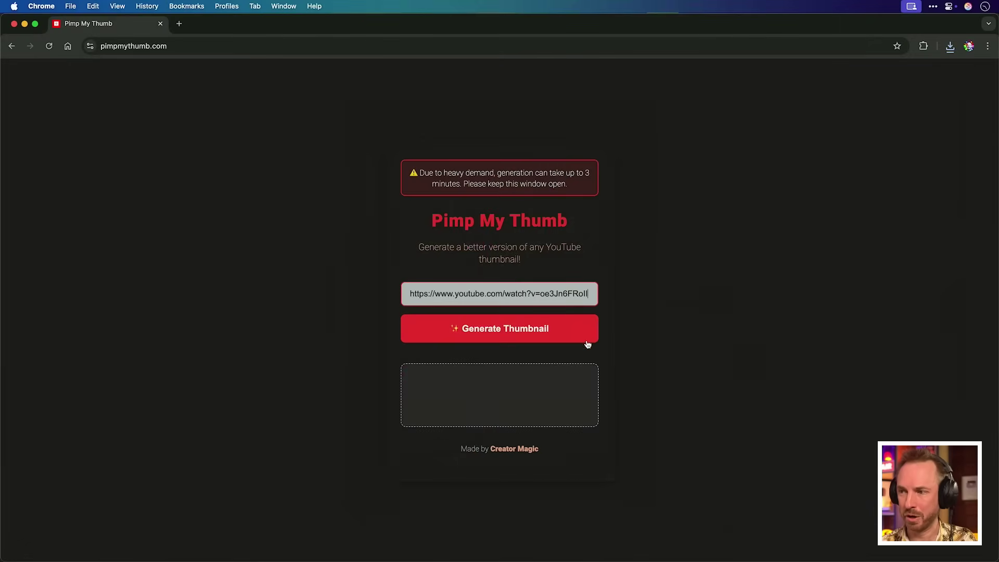
pyautogui.click(549, 334)
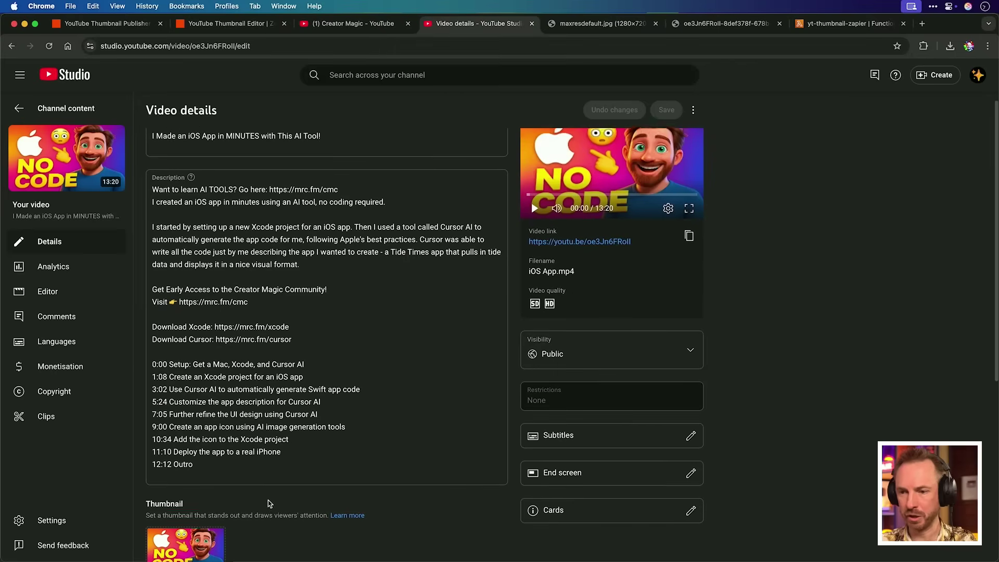
# - In YouTube Studio, start a Test and compare for the video's thumbnail and add pimpmythumbnail.jpg and maxresdefault.jpg from Downloads
pyautogui.scroll(-2, 269, 503)
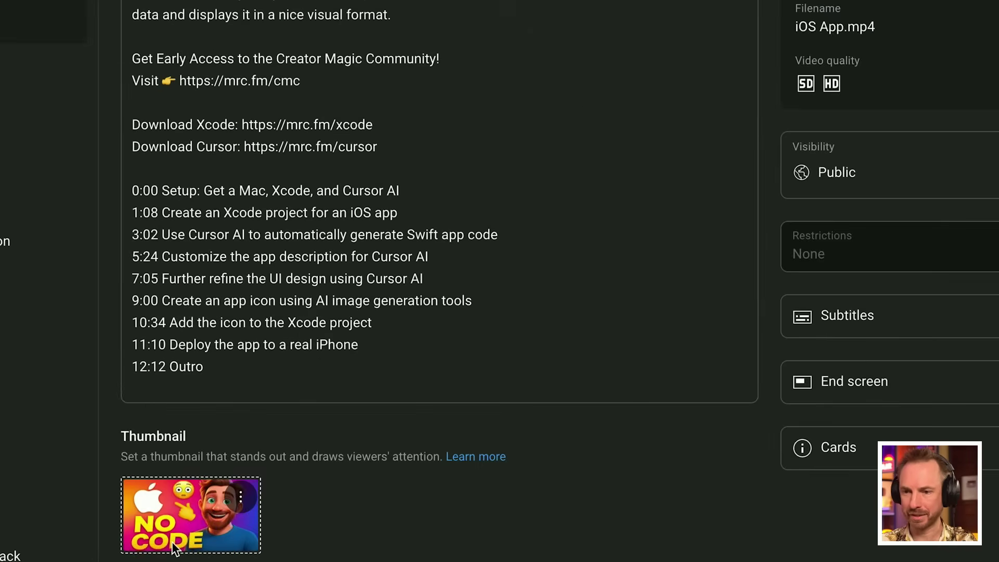
pyautogui.click(241, 500)
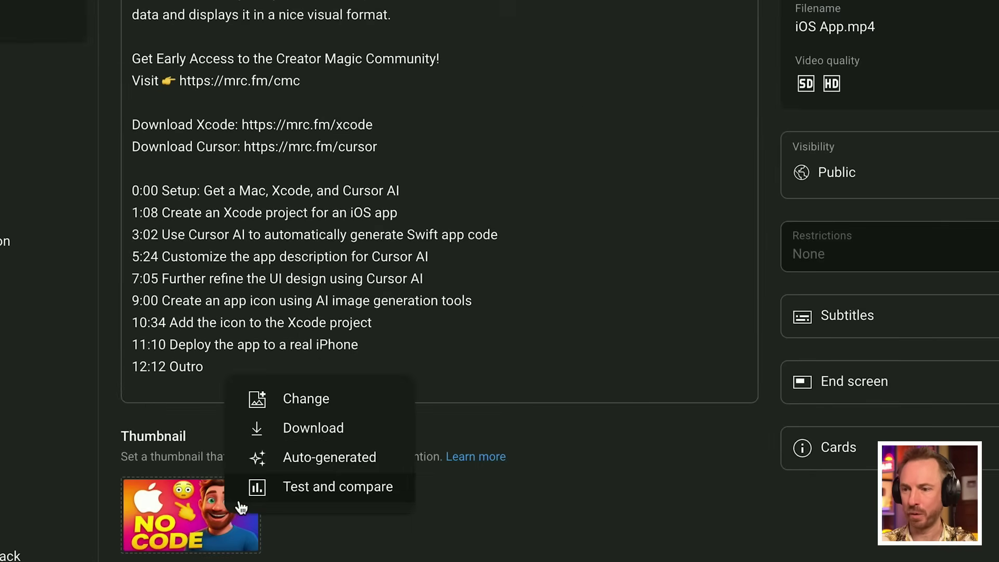
pyautogui.click(267, 494)
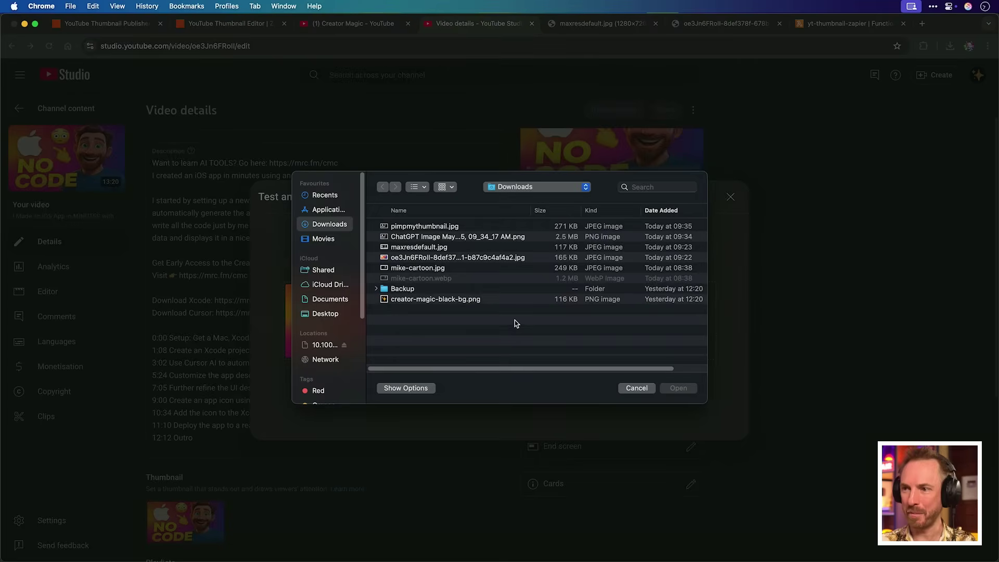
pyautogui.doubleClick(422, 226)
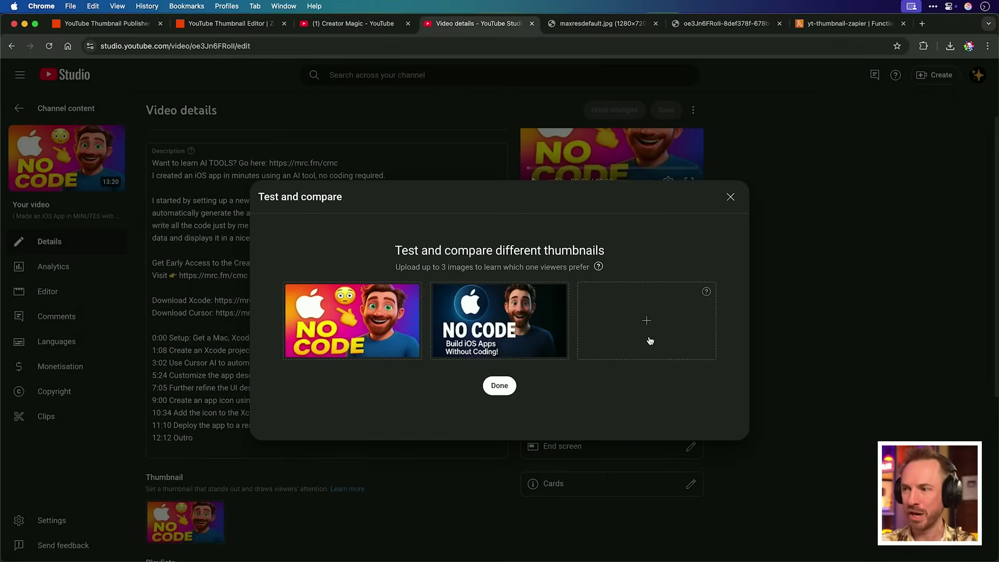
pyautogui.click(650, 340)
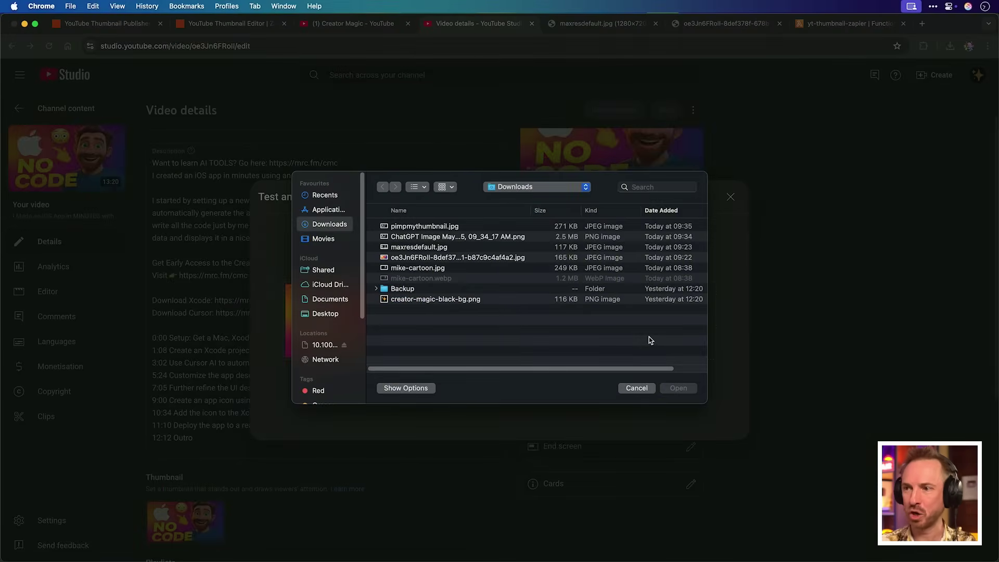
pyautogui.doubleClick(444, 247)
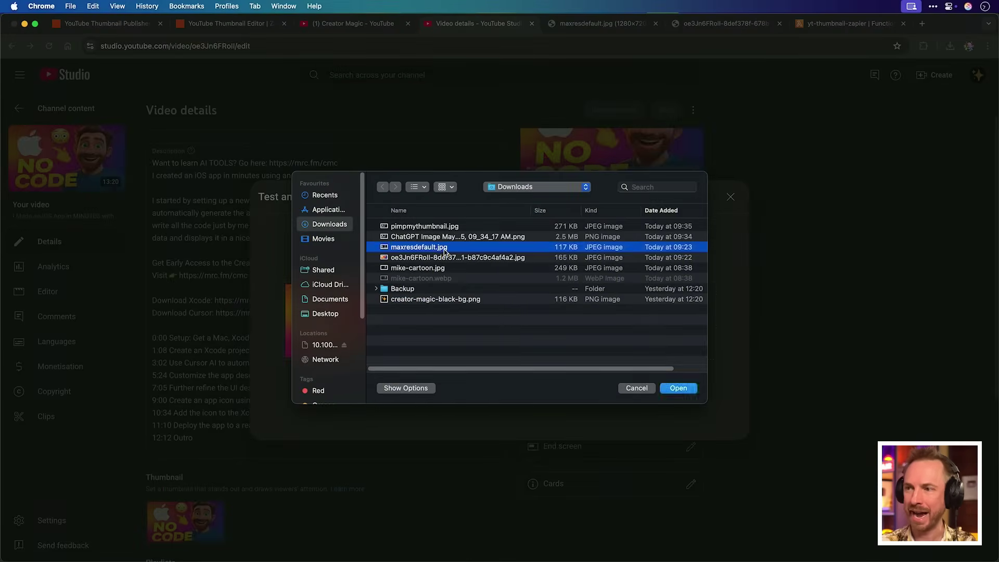